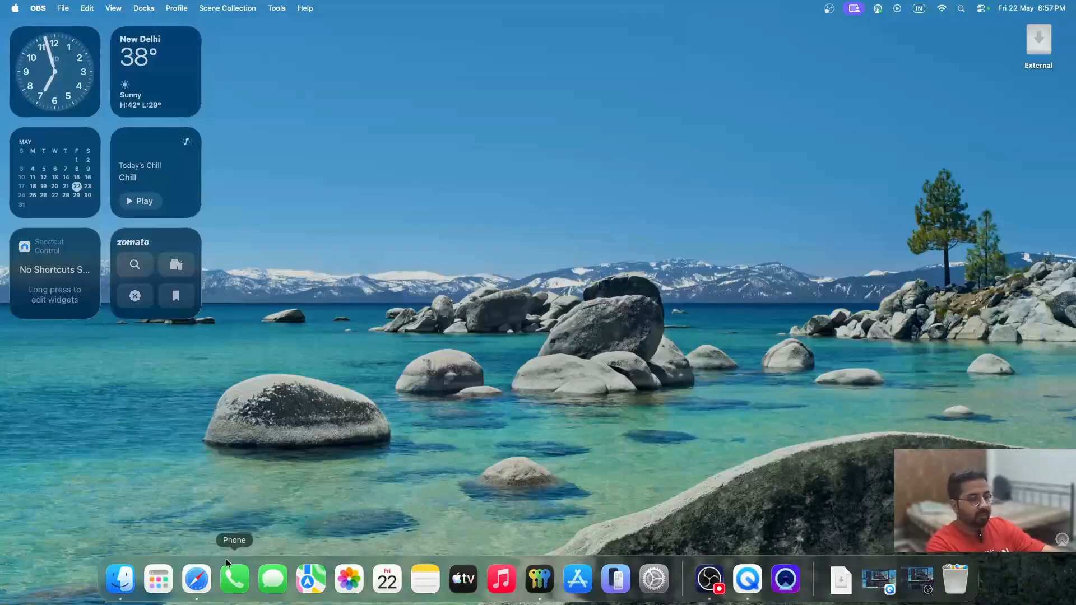
Switch to Safari, search the web for "kali linux" and open the official kali.org website.
click(206, 570)
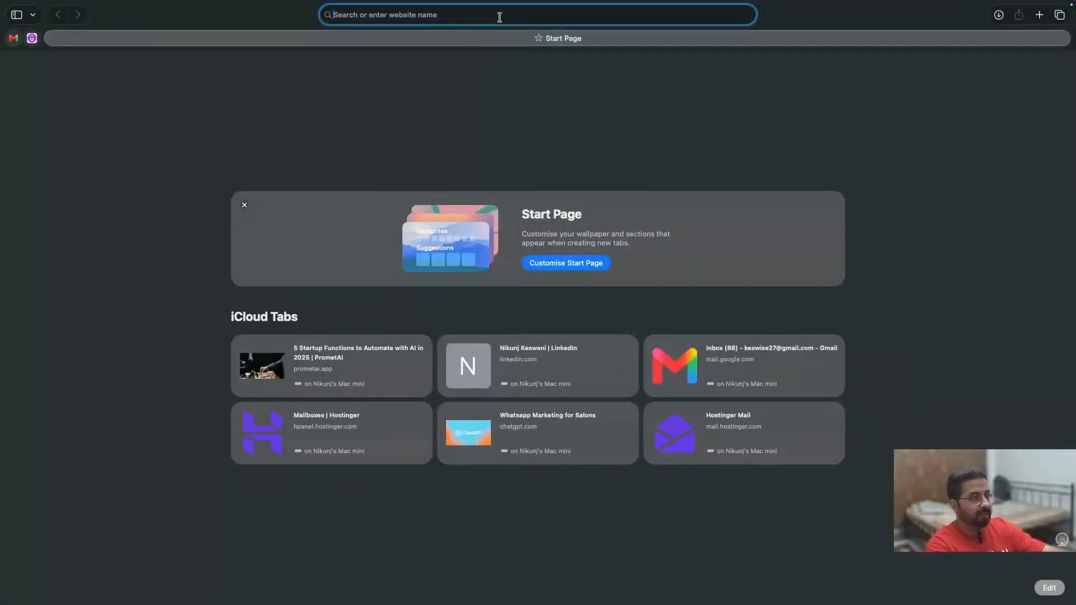
text(kali)
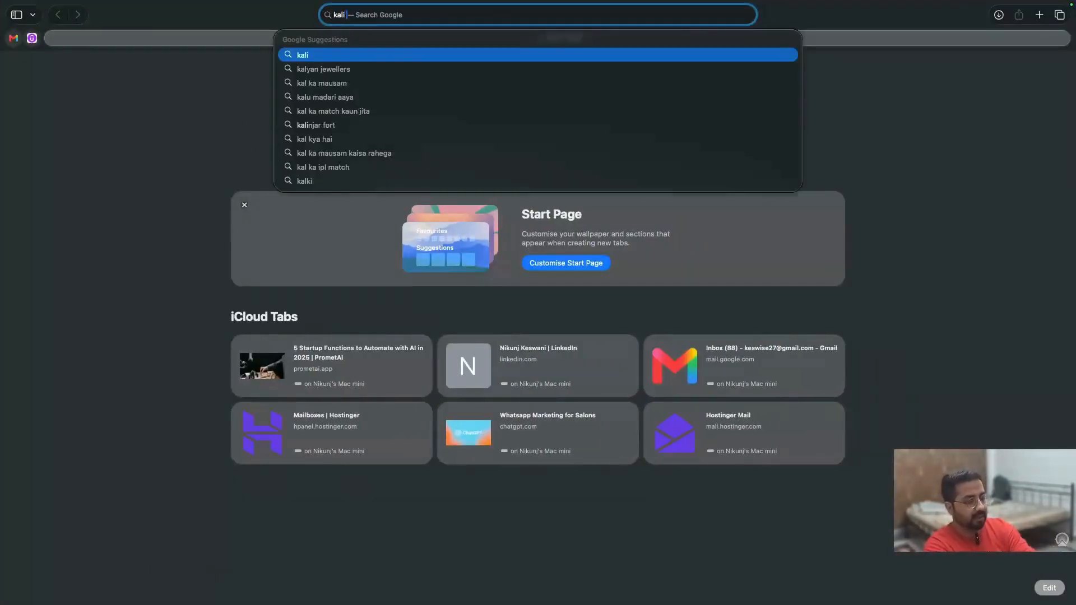
text( linux)
key(Return)
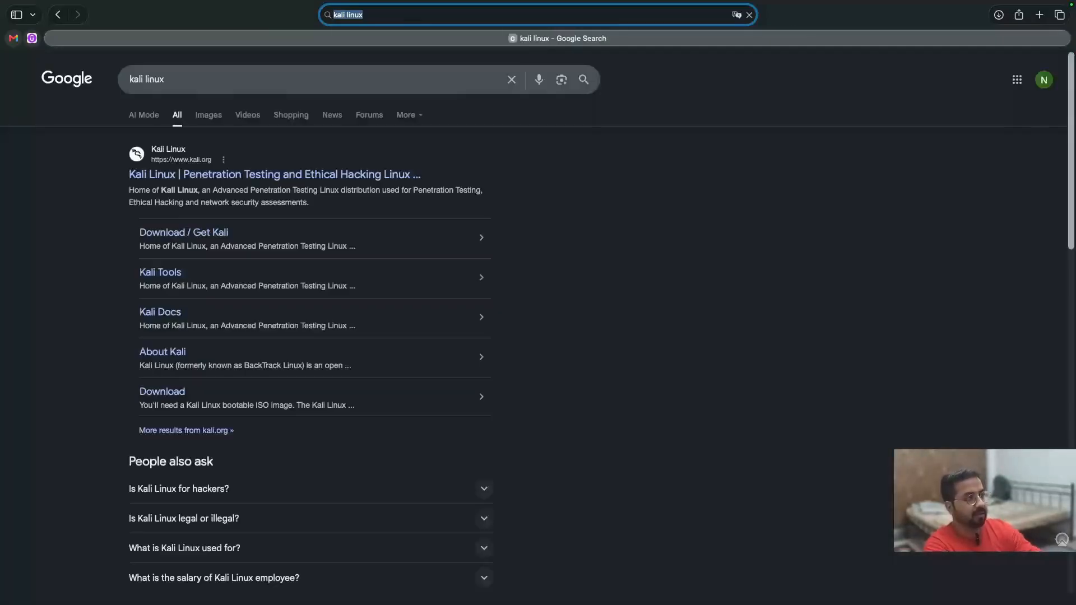
click(408, 174)
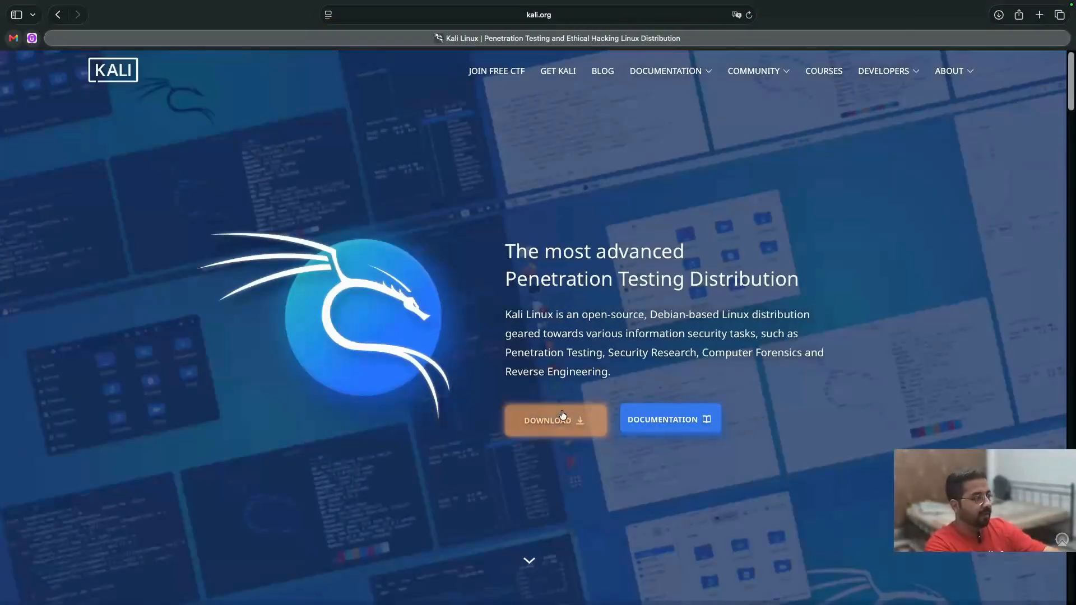
Download the recommended pre-built VMware image of Kali Linux, allowing downloads from kali.org.
click(561, 420)
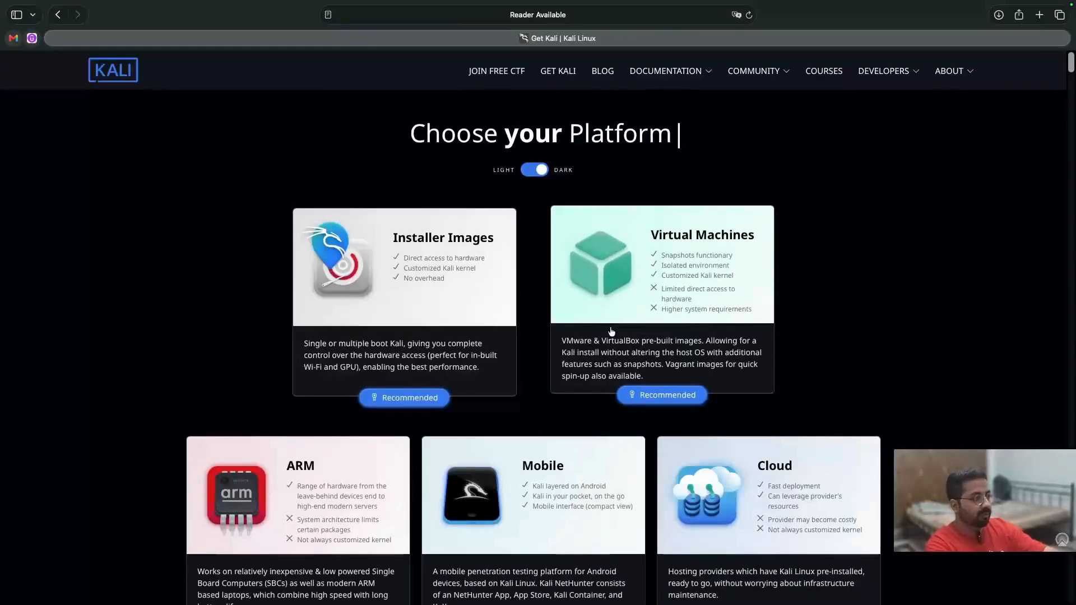
click(583, 328)
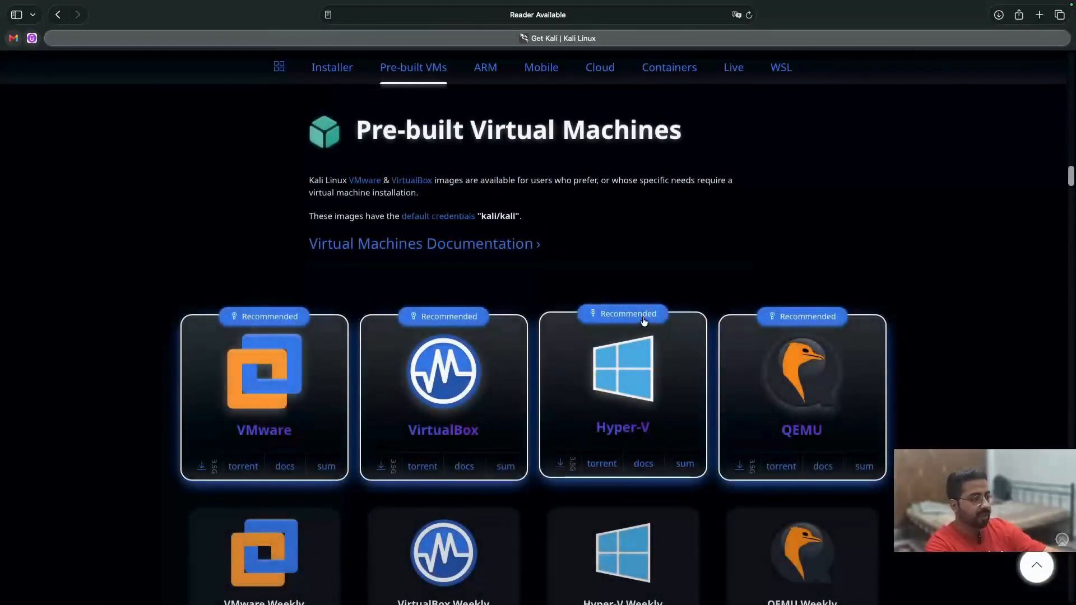
scroll(567, 353, up, 2)
scroll(566, 354, down, 5)
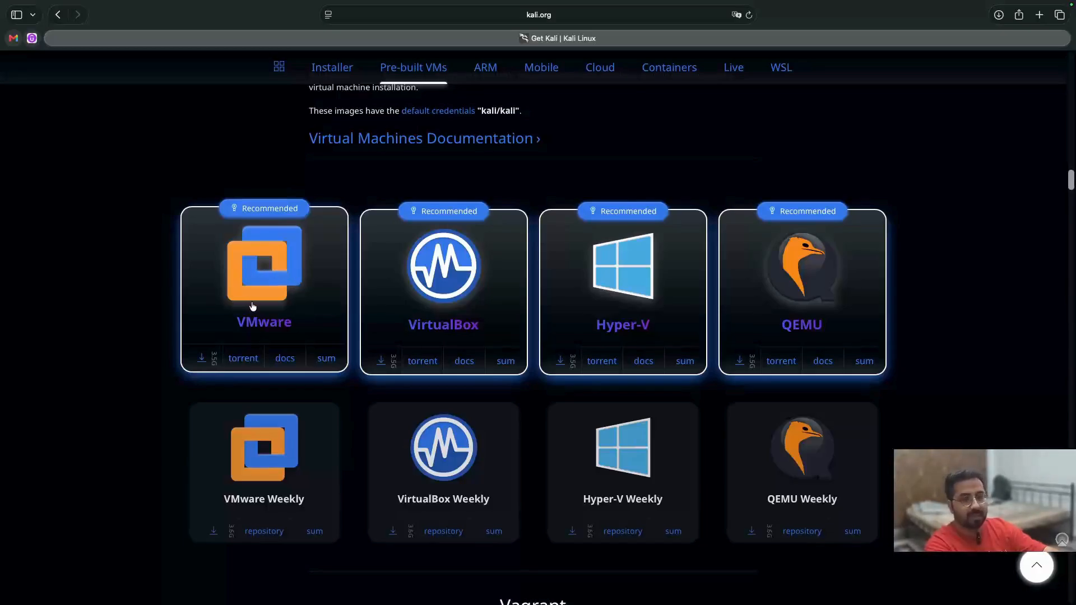
click(203, 361)
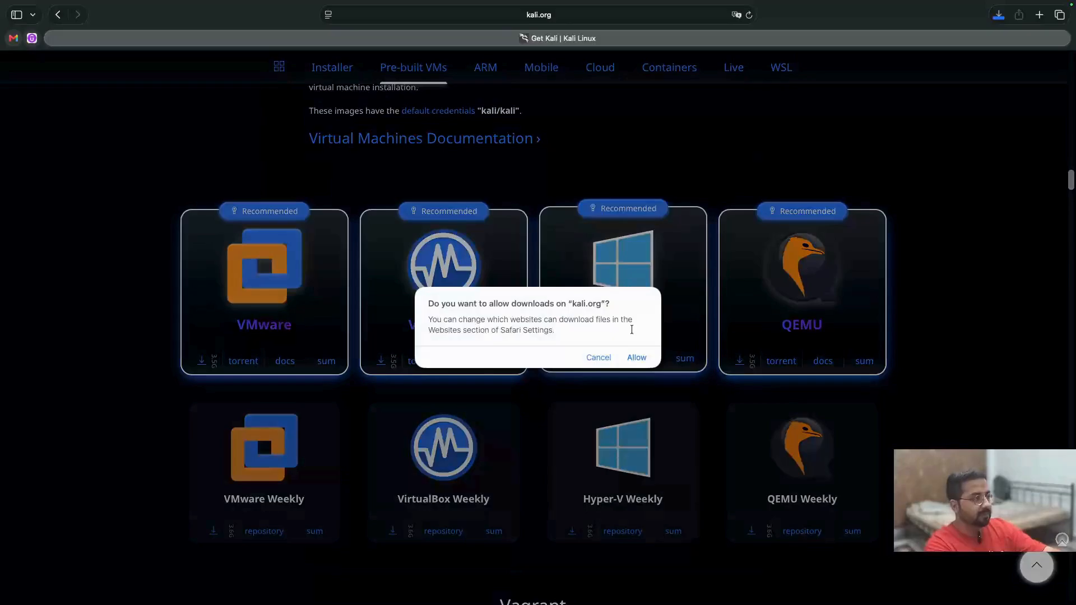
click(638, 357)
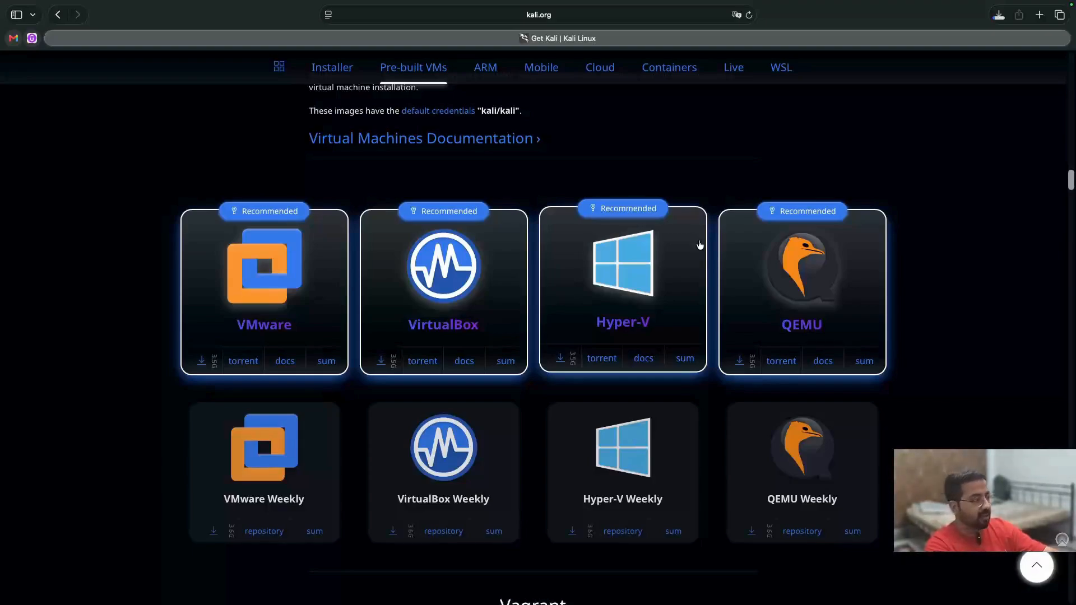
In a new browser window, search for "Vmware techspot" and open TechSpot's VMware Workstation Pro download page.
key(super+n)
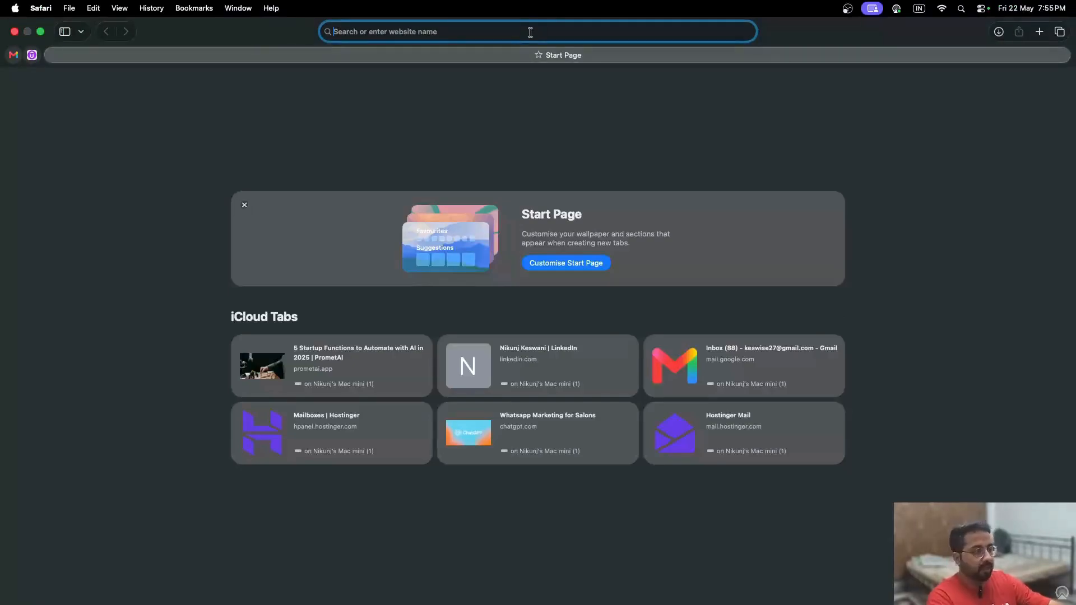
text(Vmware )
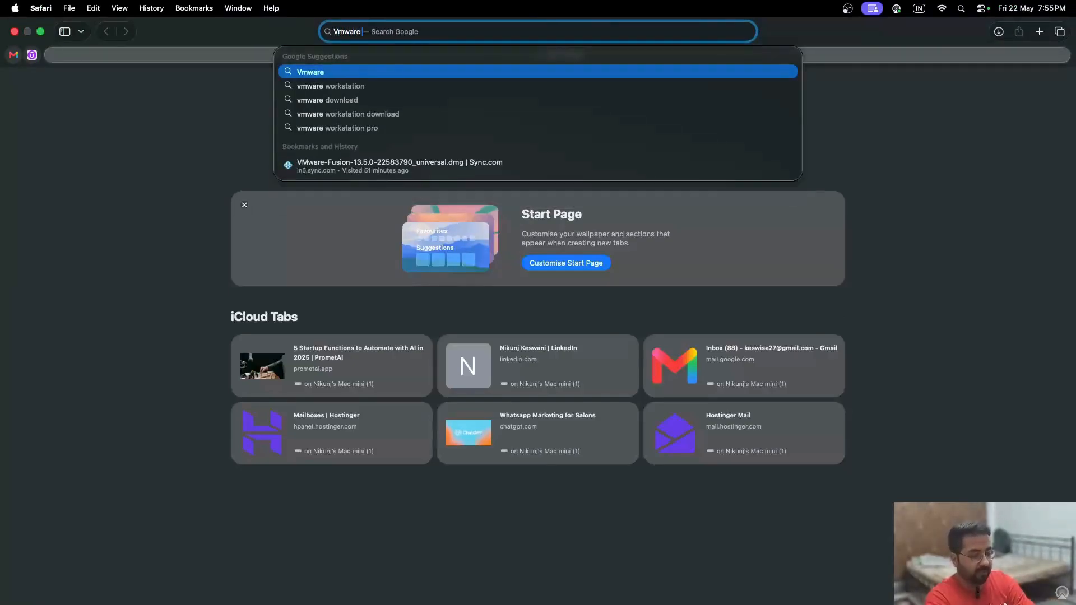
text(techspot)
key(Return)
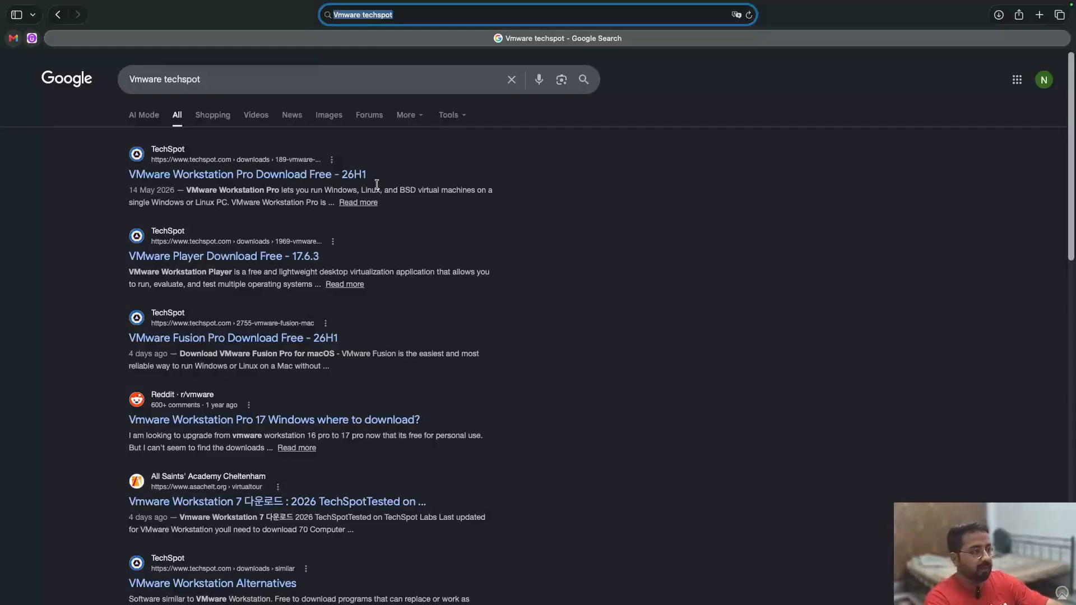
click(350, 175)
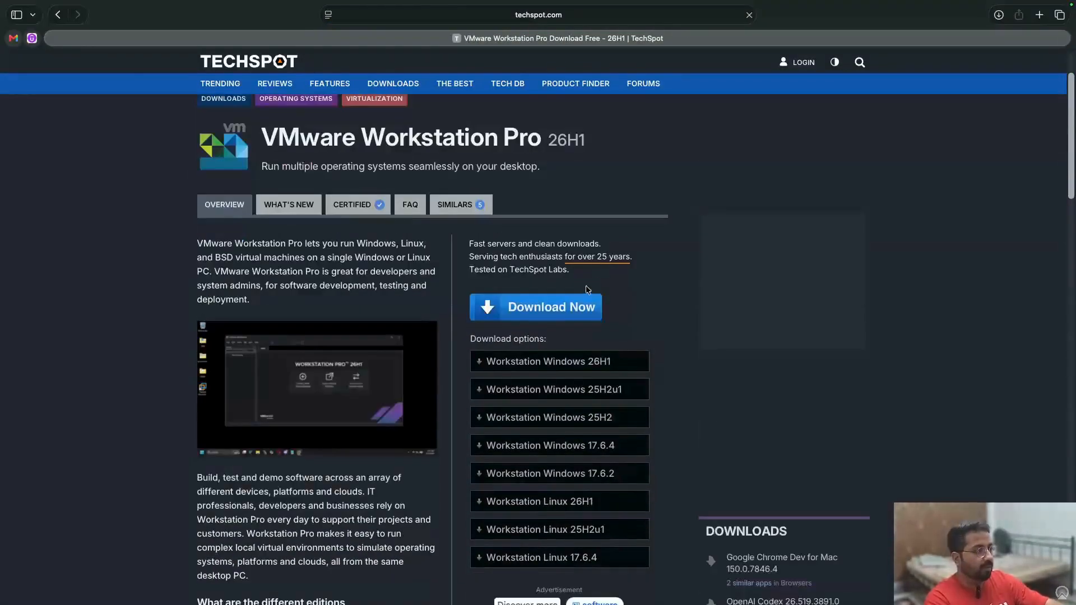
Choose the Workstation Windows 26H1 download from the download options for VMware Workstation Pro.
click(573, 308)
click(859, 111)
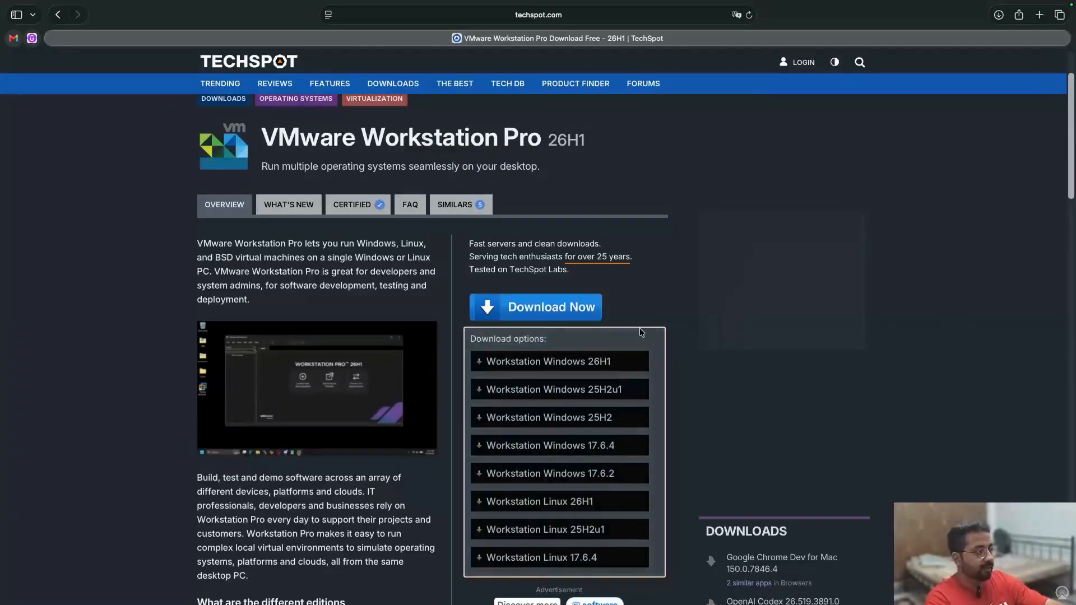
scroll(641, 335, down, 1)
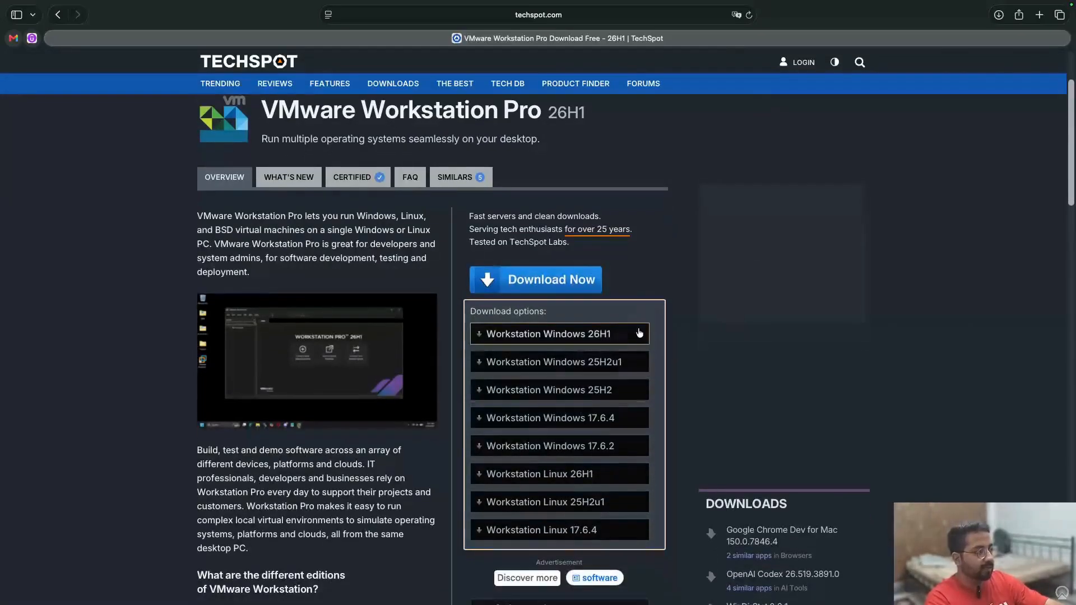
click(610, 337)
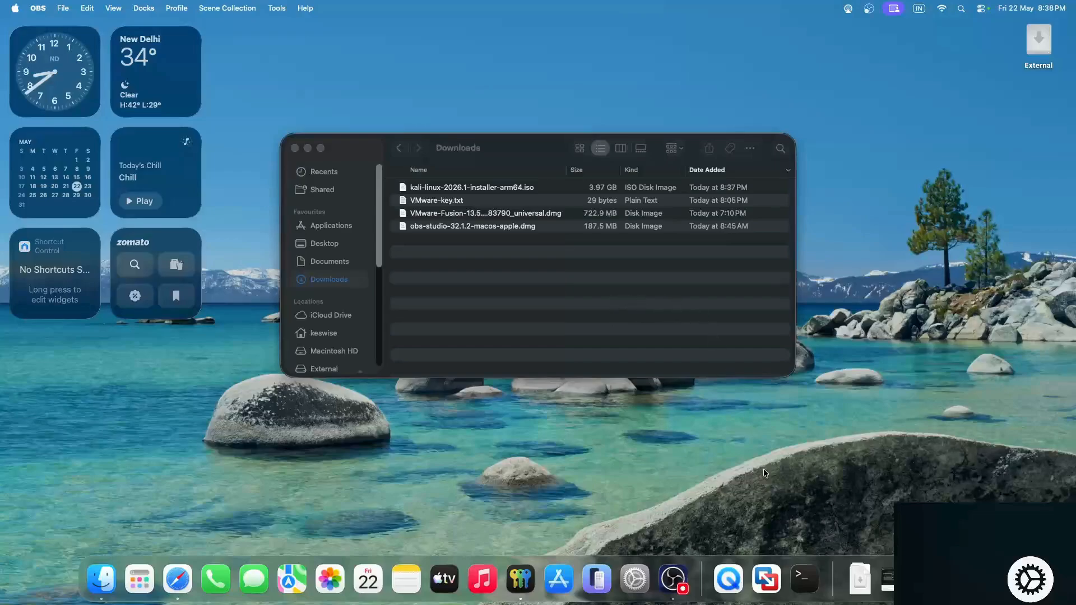
Switch to VMware Fusion and use kali-linux-2026.1-installer-arm64.iso from Downloads as the installation image for a new virtual machine.
click(766, 578)
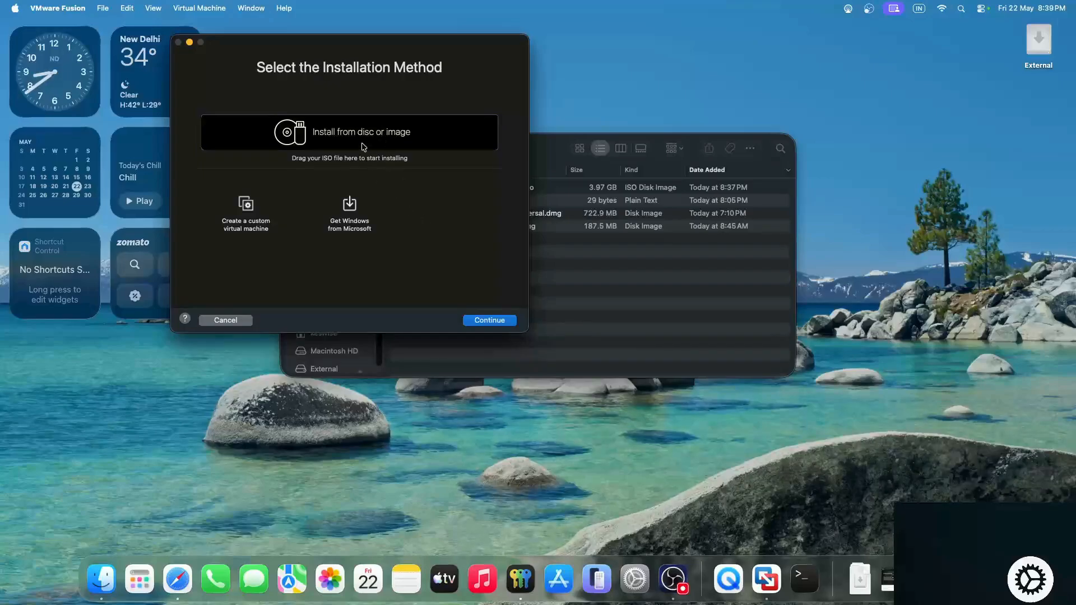
drag(384, 63, 781, 198)
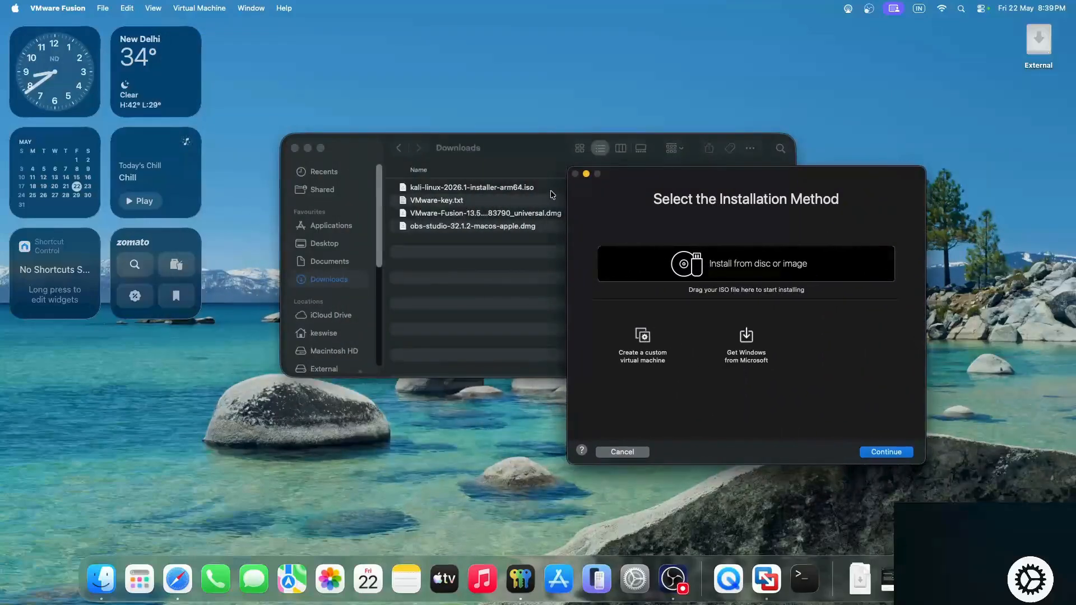
click(507, 192)
drag(506, 193, 844, 263)
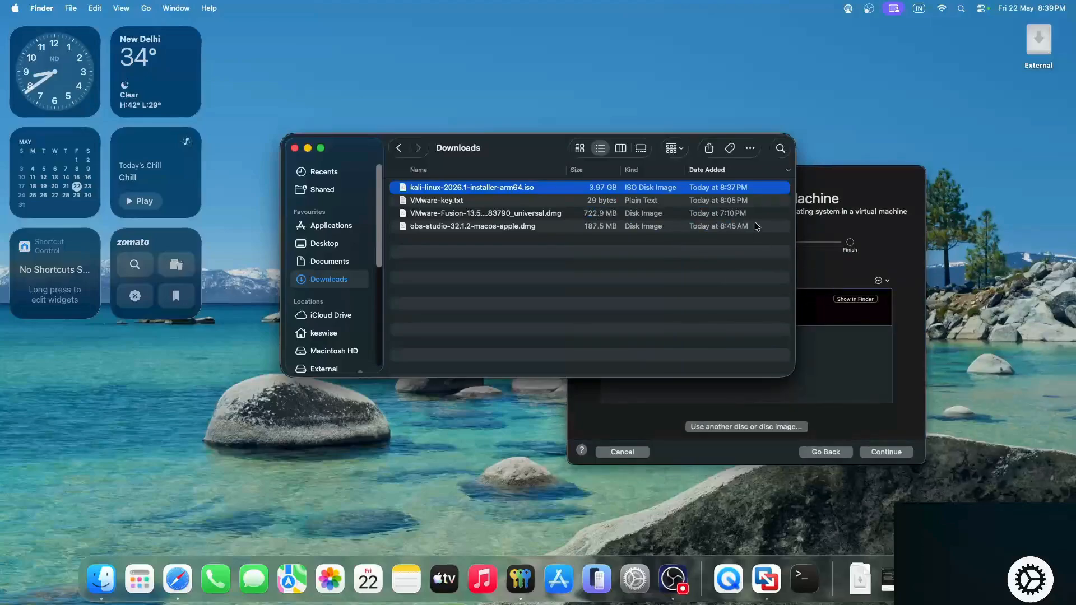
click(310, 151)
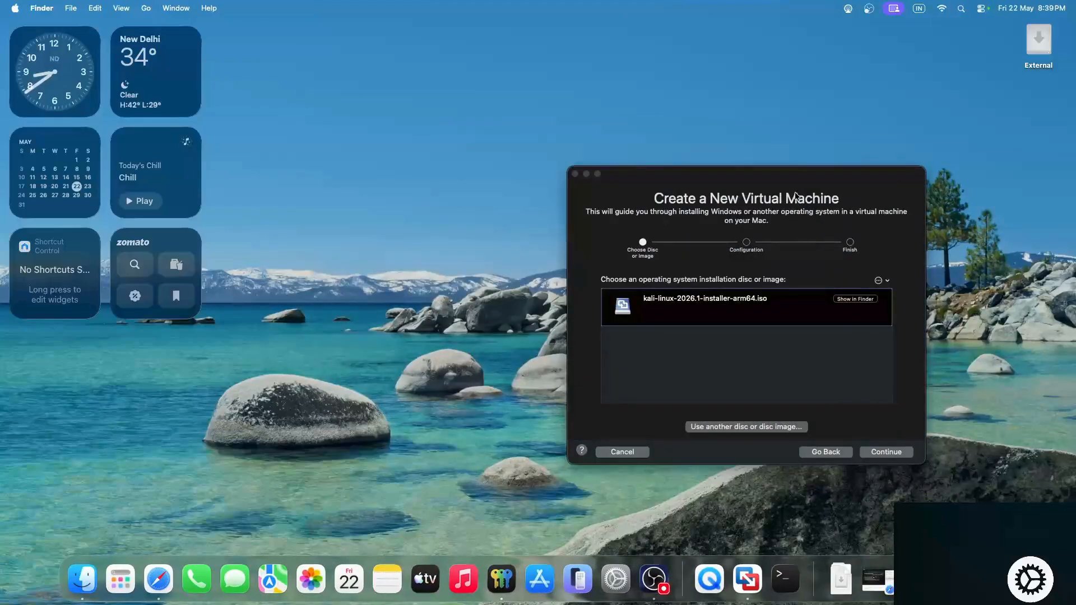
drag(806, 189, 585, 165)
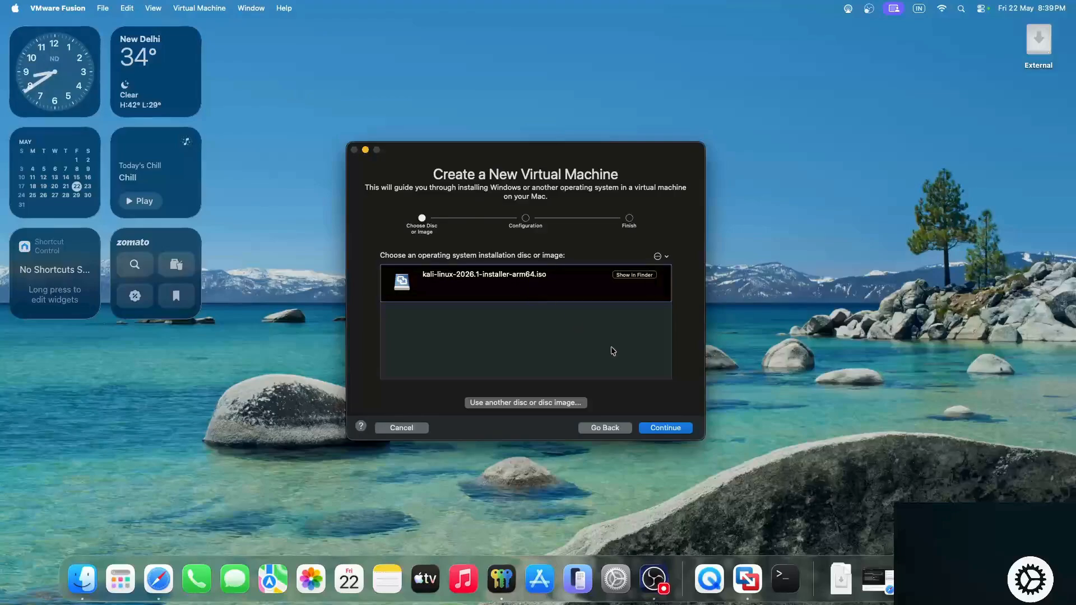
click(666, 428)
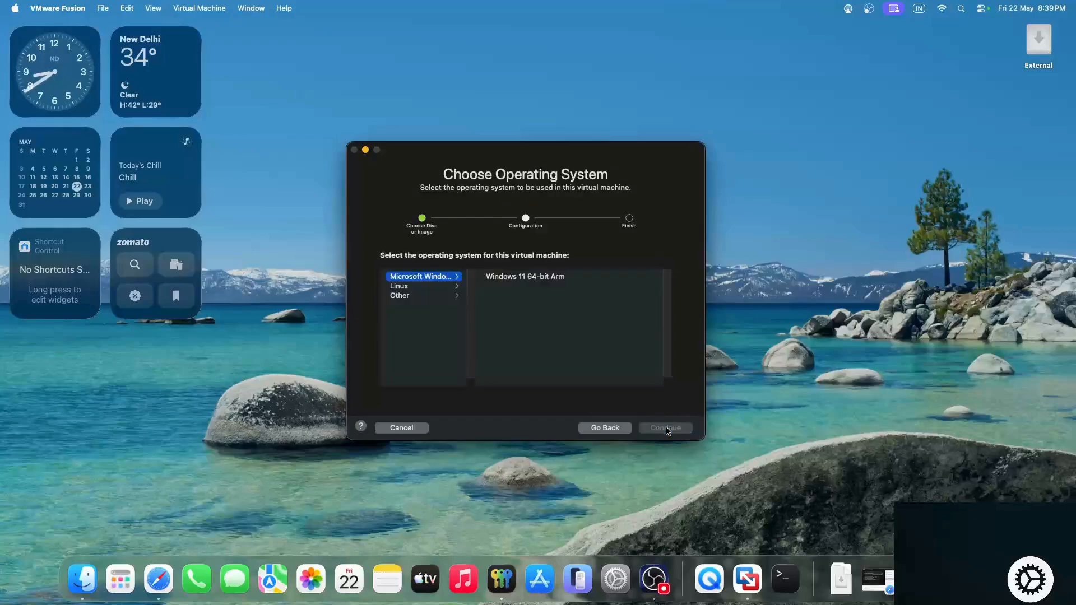
Choose Linux, Debian 12.x 64-bit Arm as the virtual machine's operating system.
click(438, 296)
click(451, 287)
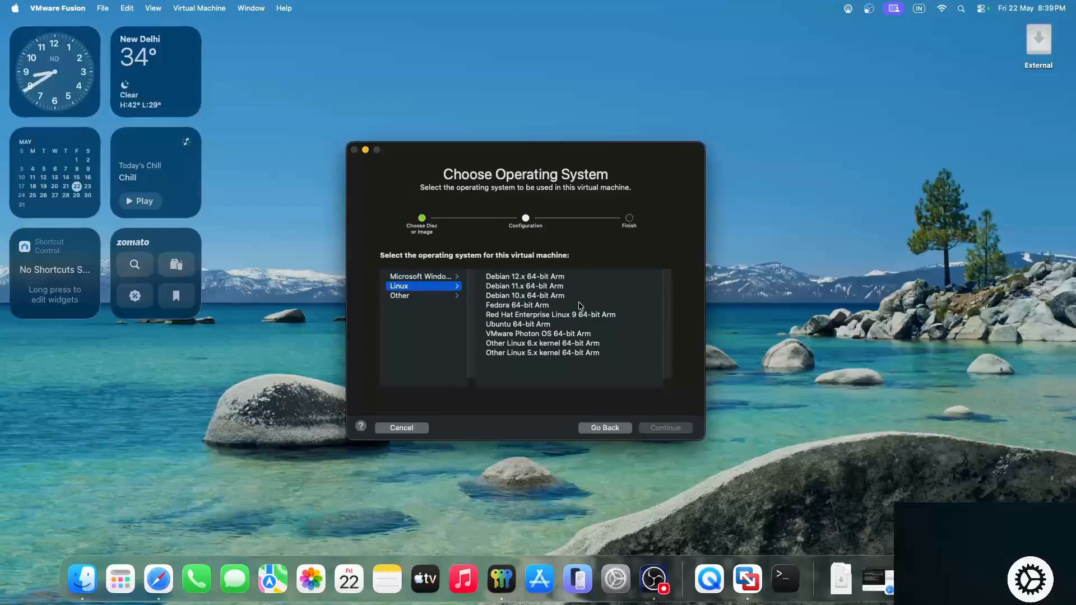
click(554, 279)
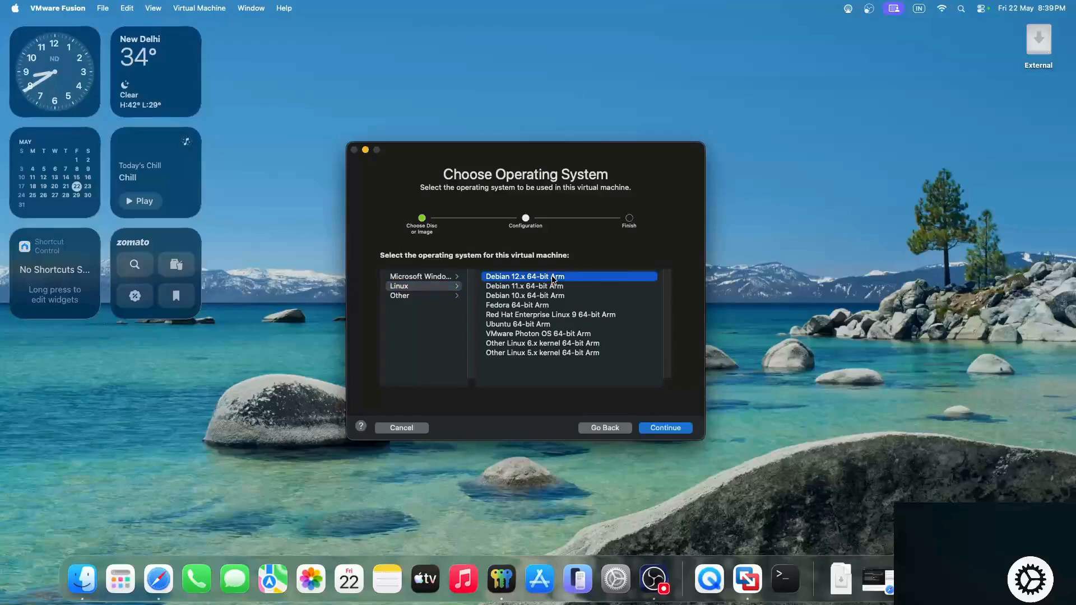
click(665, 427)
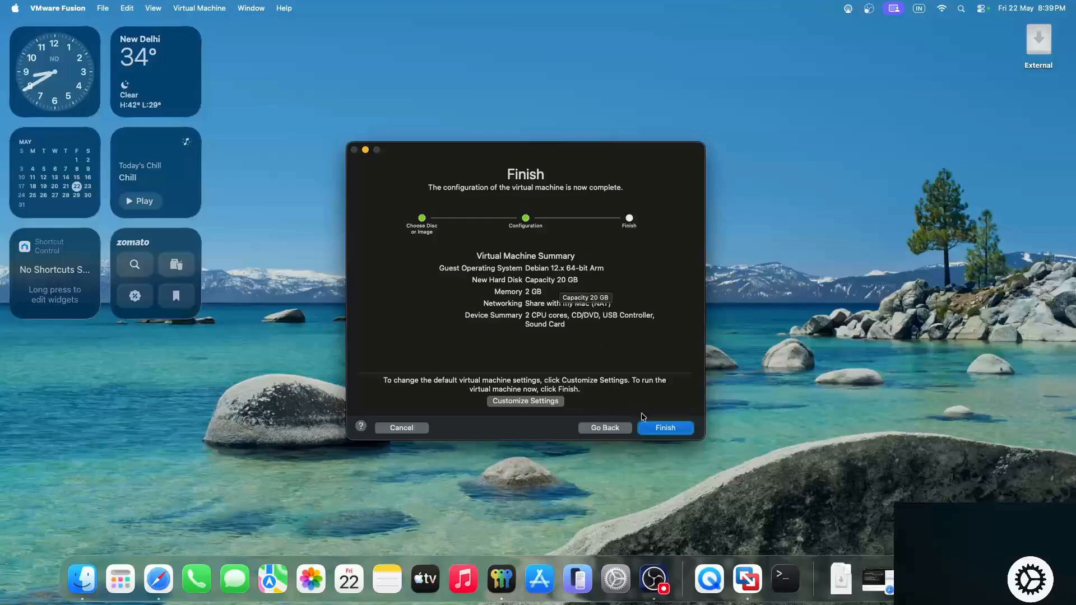
Finish the virtual machine with the default settings, save it in Virtual Machines as "Debian 12.x 64-bit Arm", and allow Bluetooth access.
click(658, 427)
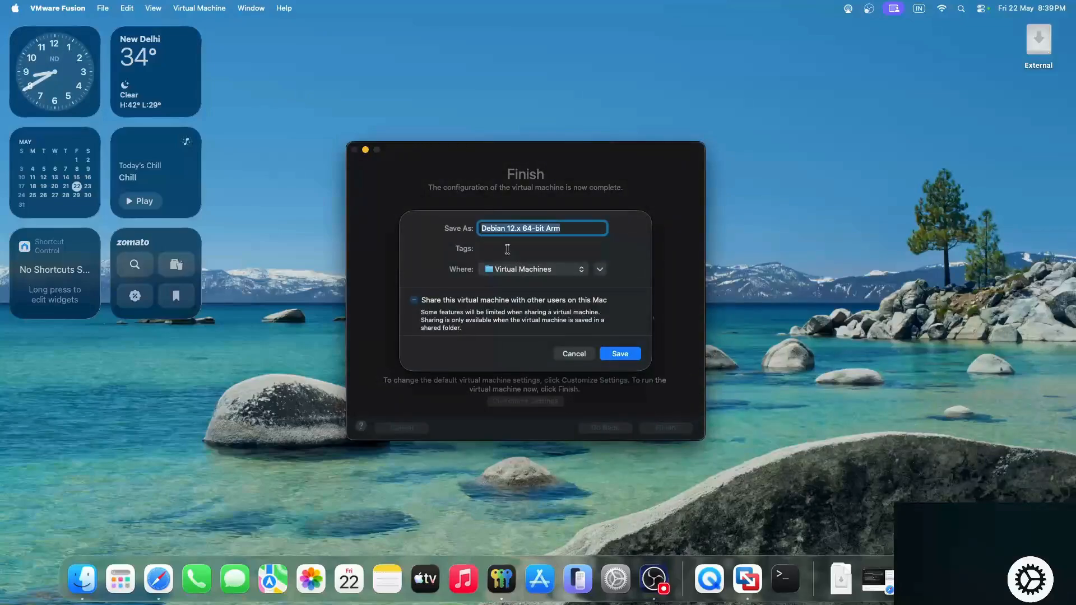
click(619, 354)
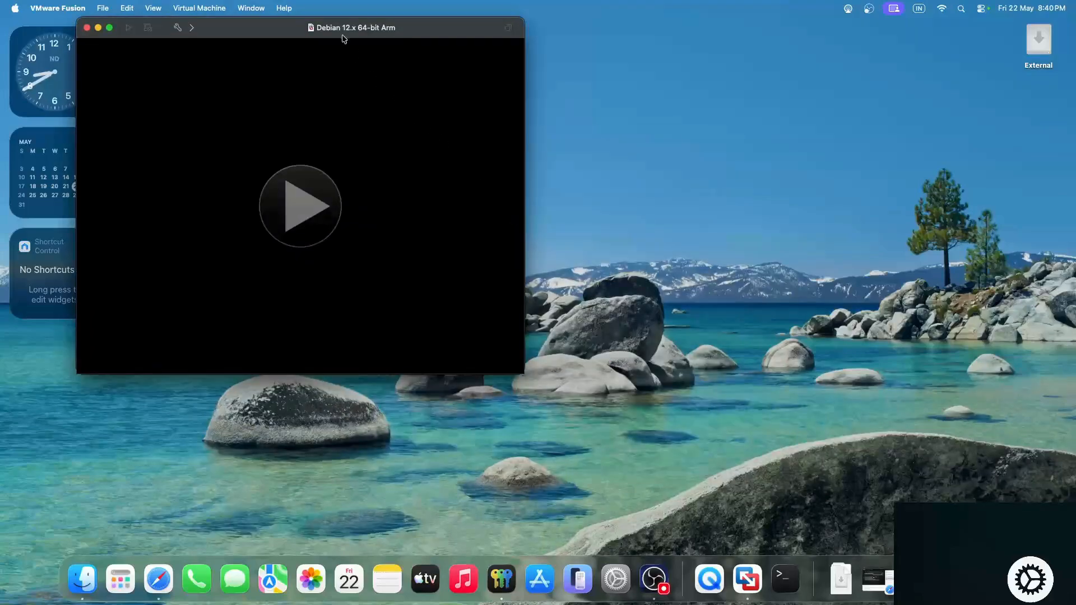
drag(342, 34, 592, 143)
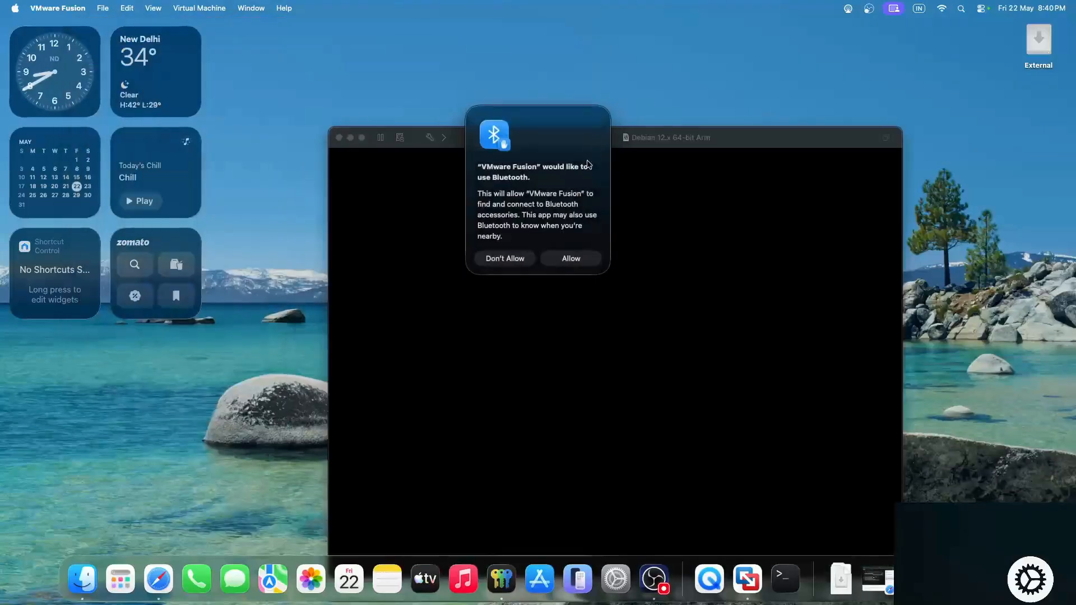
click(569, 264)
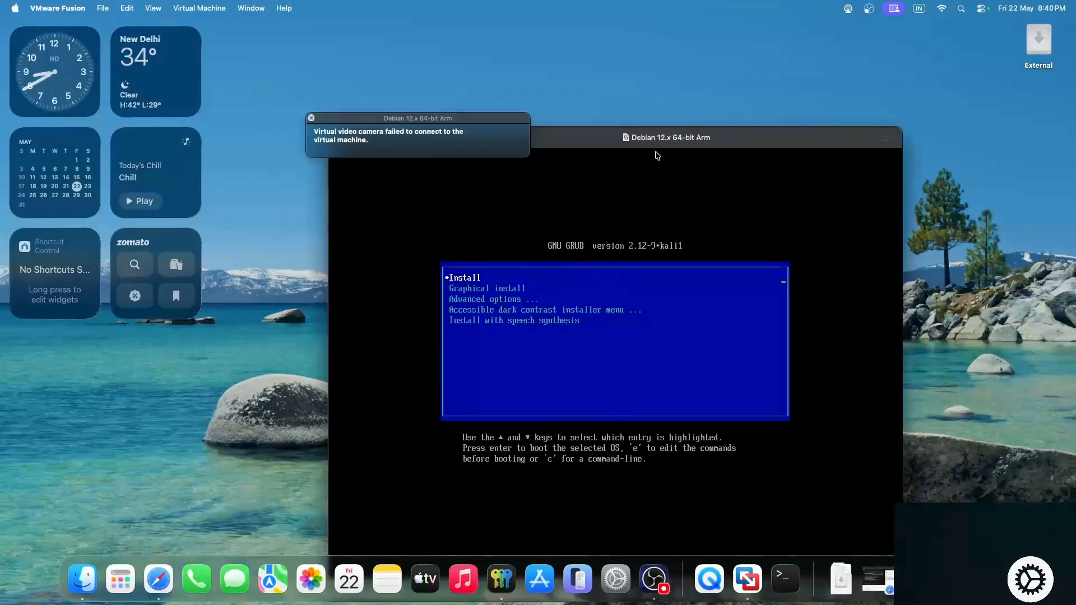
Dismiss the virtual camera notice and start the Kali installer with the Install boot entry.
drag(662, 140, 581, 84)
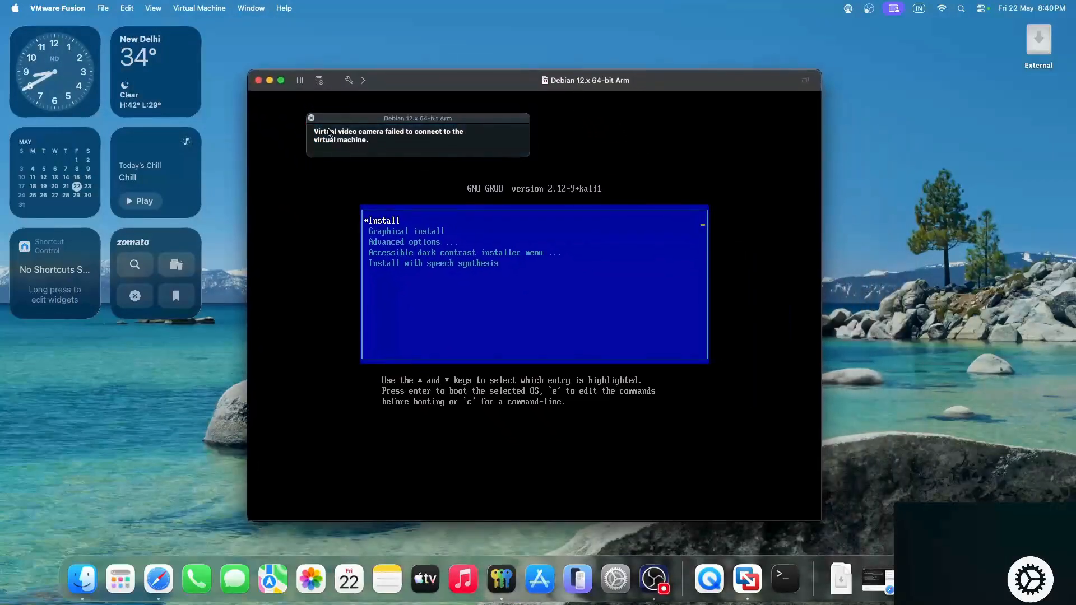
click(312, 119)
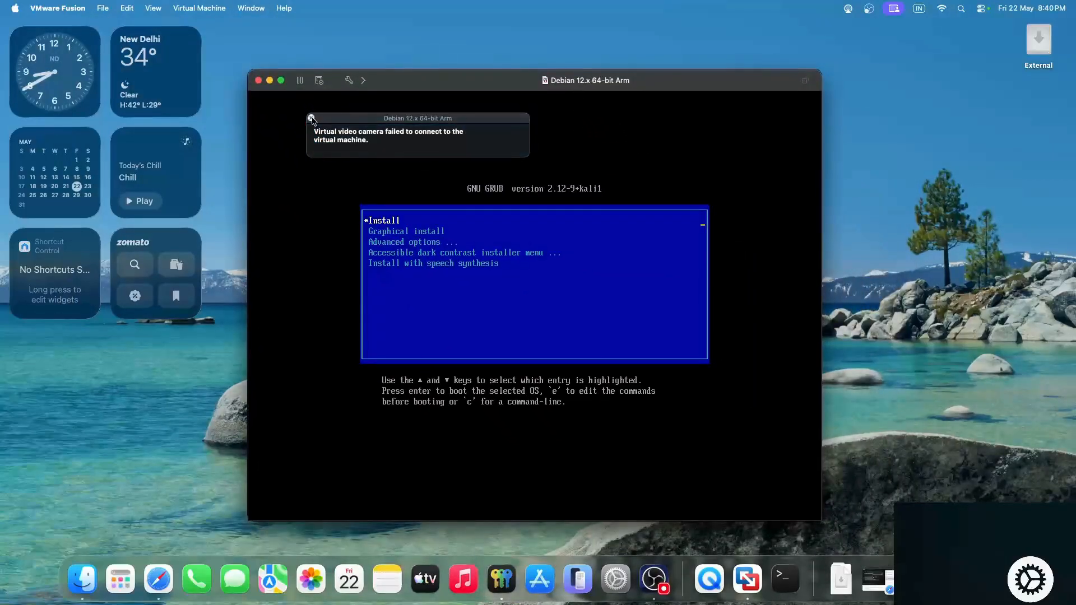
click(449, 240)
key(Return)
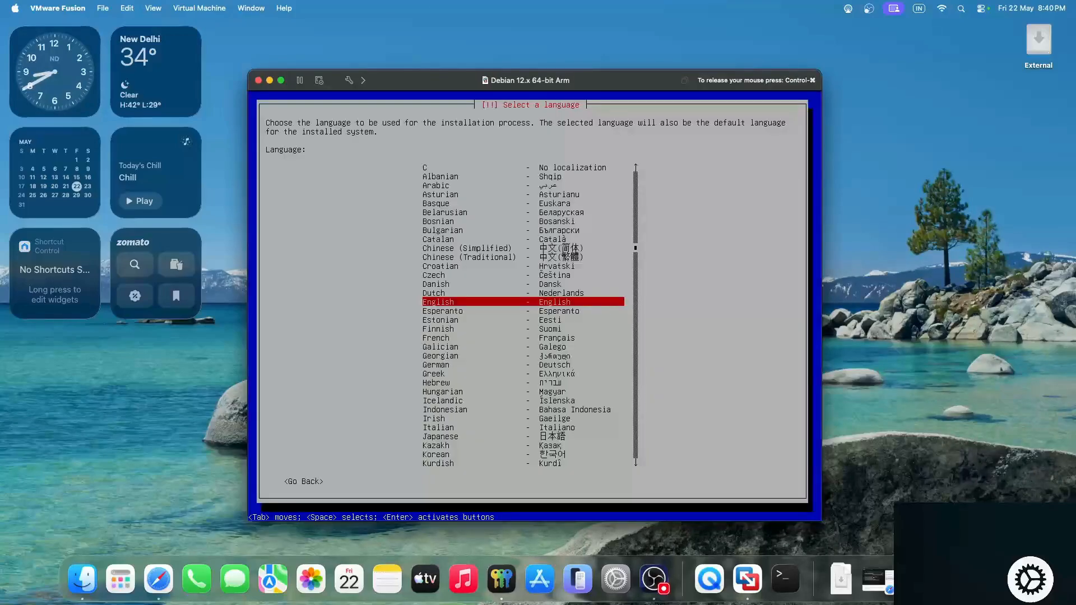
Set the installation language to English and the location to India.
key(Return)
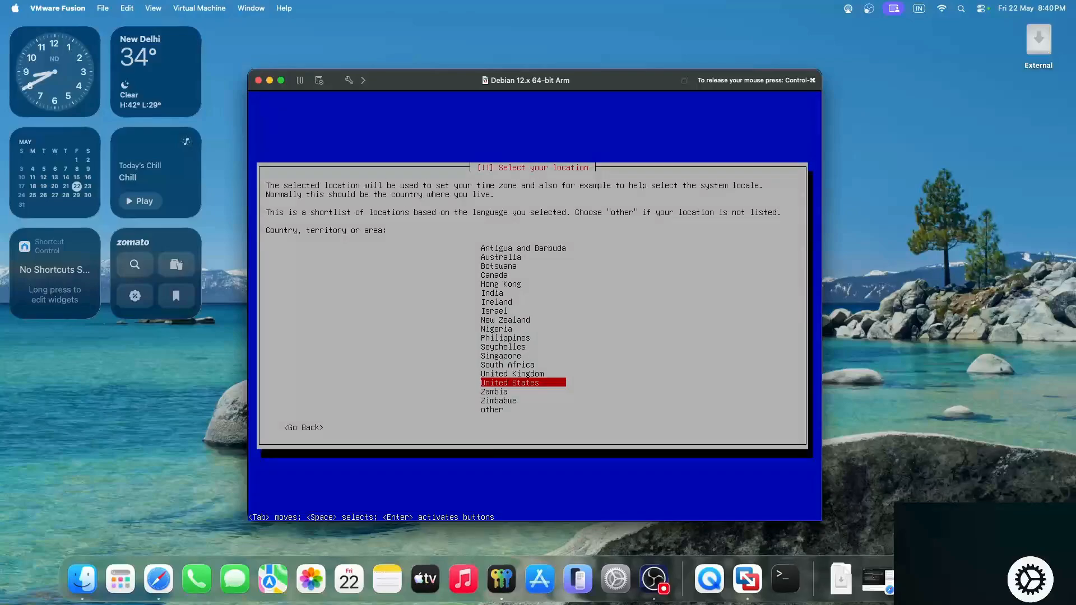
key(Up)
key(Up)
key(Up)
key(Up)
key(Up)
key(Up)
key(Up)
key(Up)
key(Up)
key(Up)
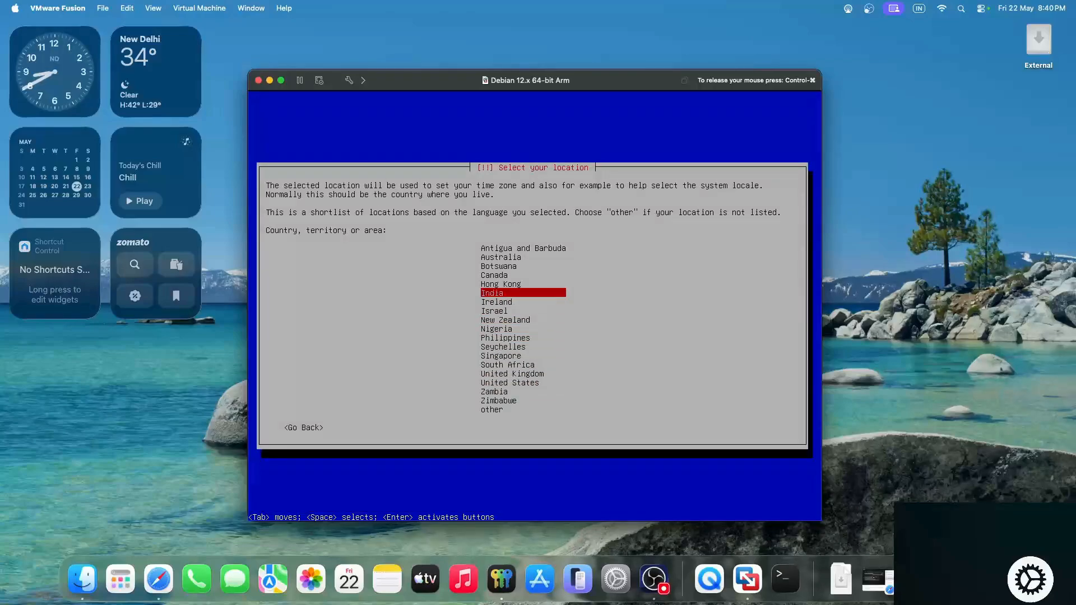
key(Return)
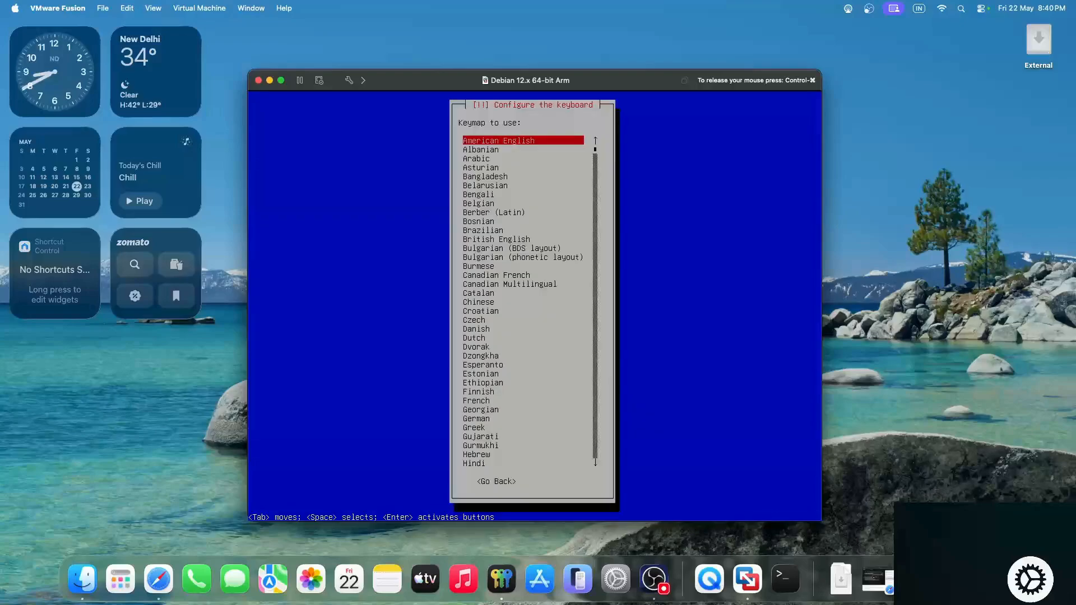
Set the keyboard keymap to American English.
key(Down)
key(Down)
key(Down)
key(Down)
key(Down)
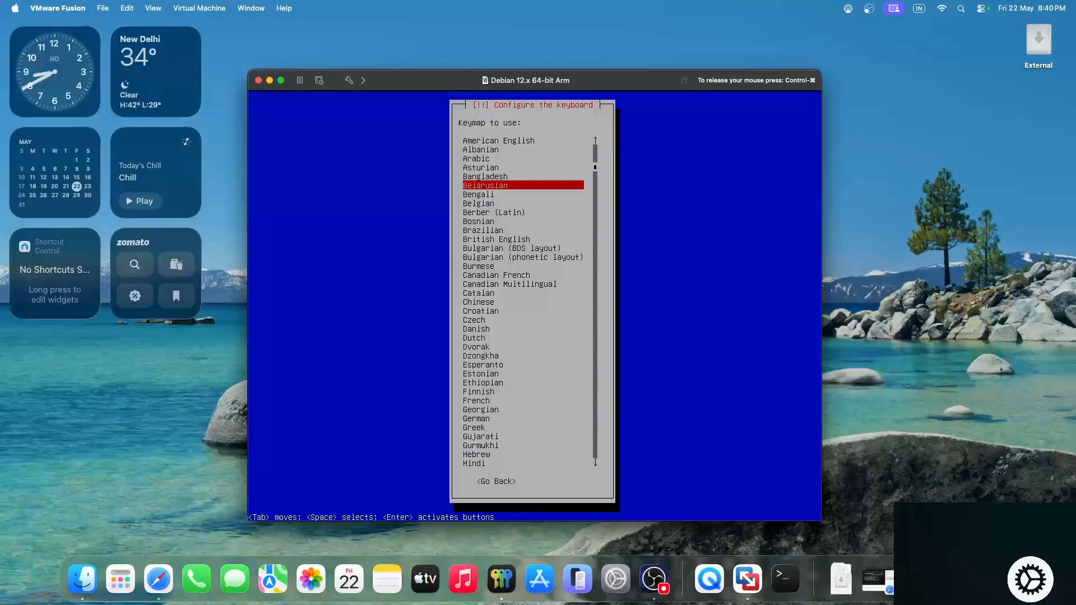
key(i)
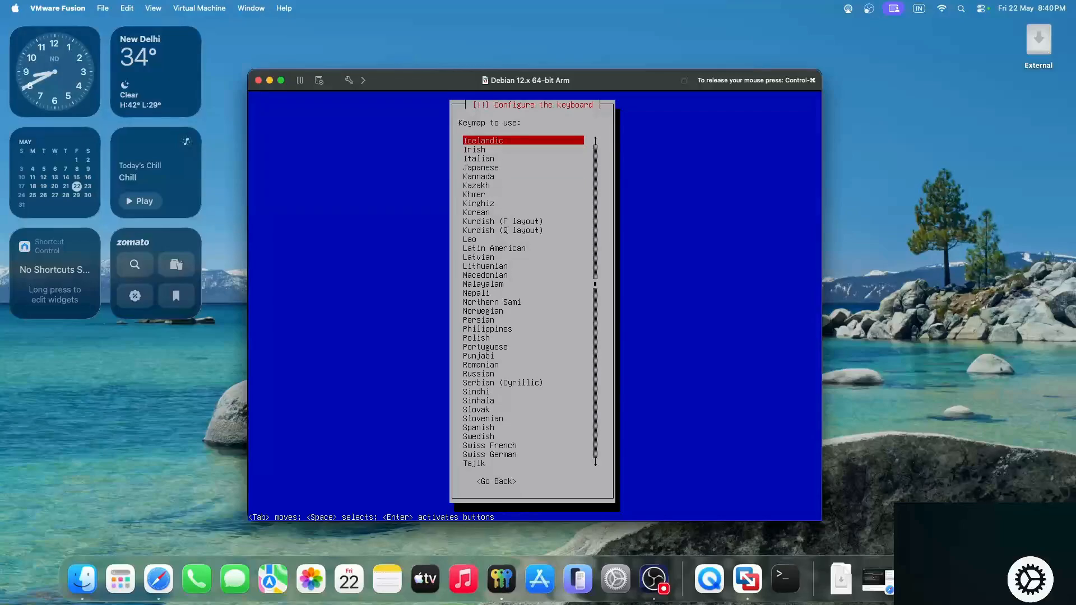
key(a)
key(Return)
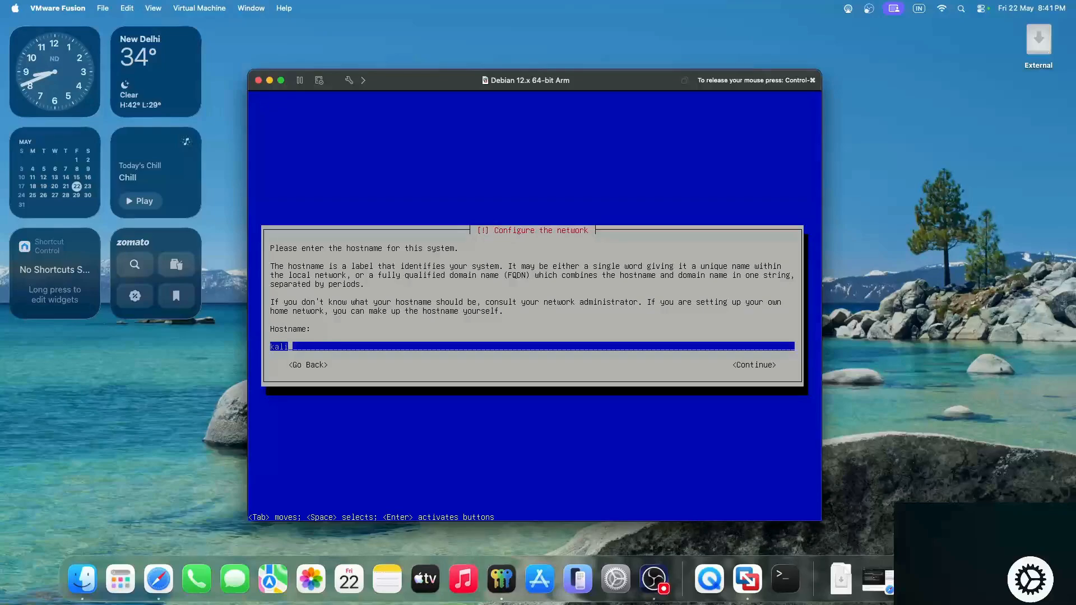
Accept kali as the hostname and leave the domain name empty.
key(Tab)
key(Return)
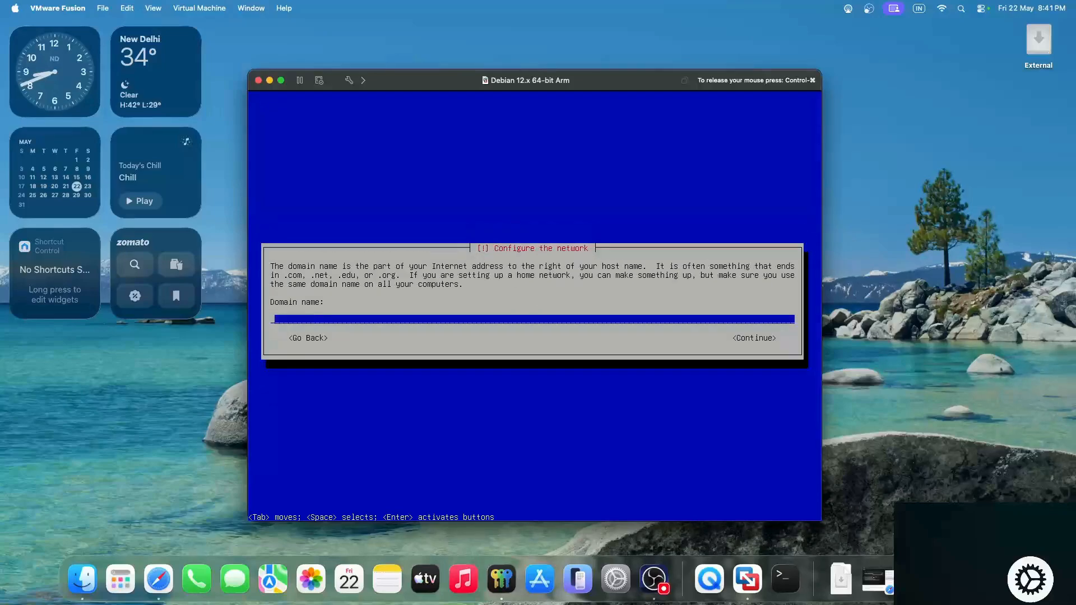
key(Tab)
key(Return)
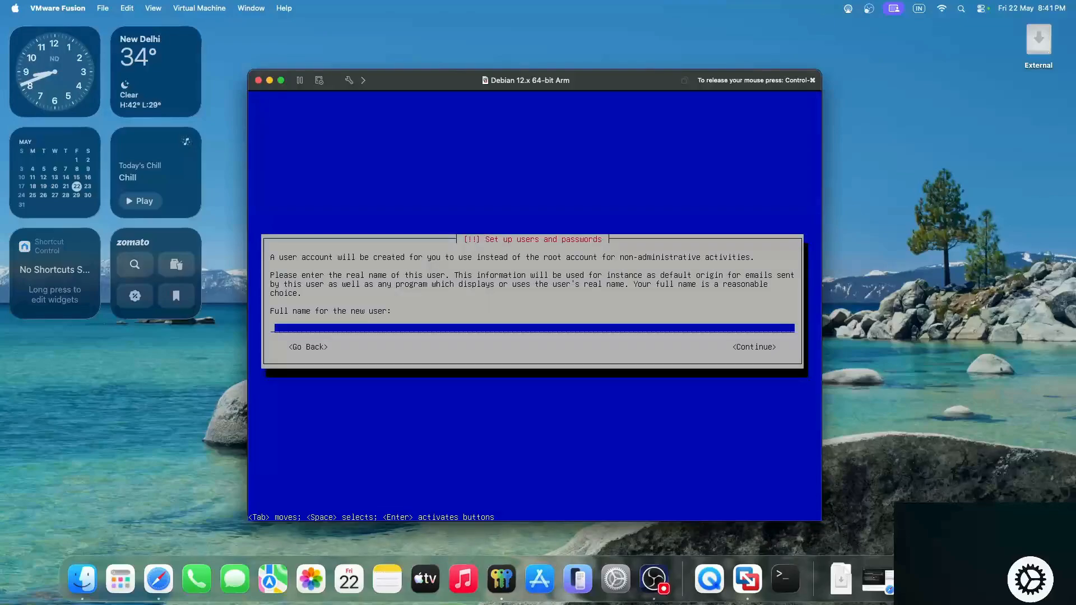
Enter the new user's full name and accept the suggested username for the account.
text(wise)
key(Tab)
key(Return)
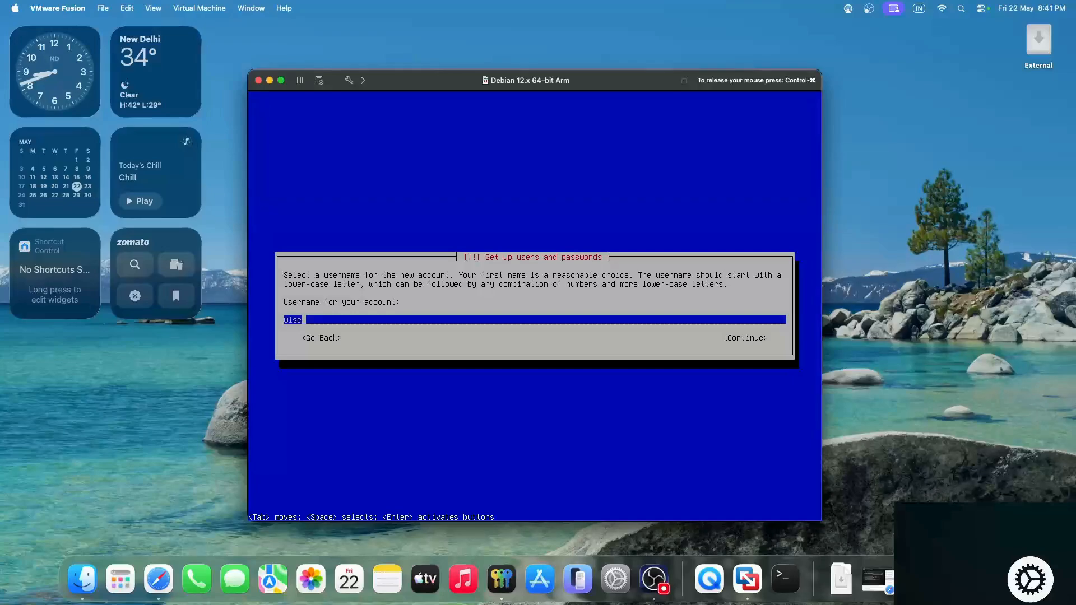
key(Tab)
key(Return)
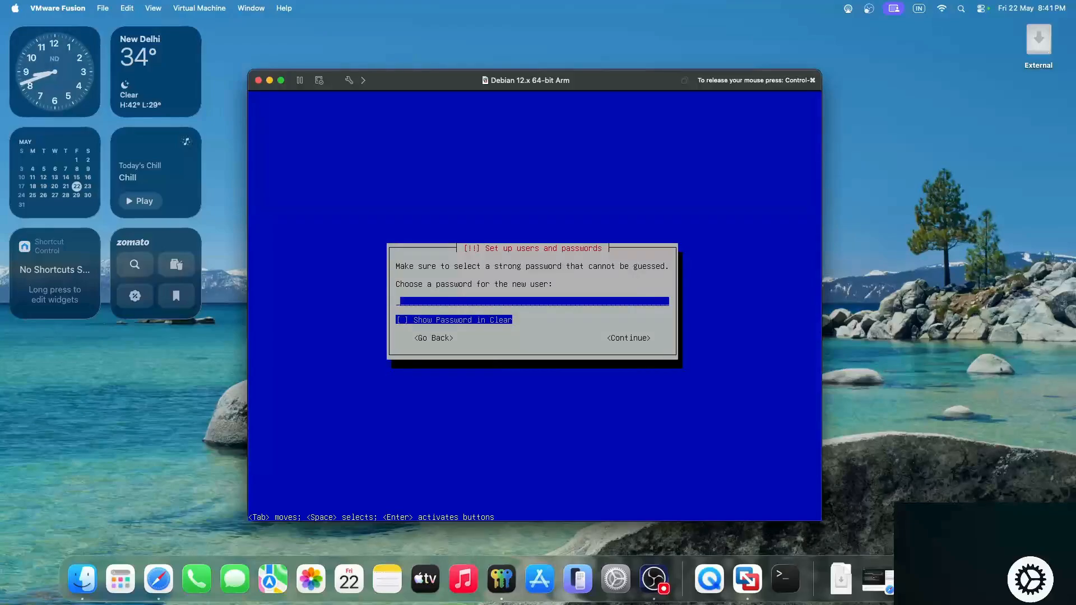
Enter the new user's account password and re-enter it for verification.
text(****************)
key(Tab)
key(Tab)
key(Return)
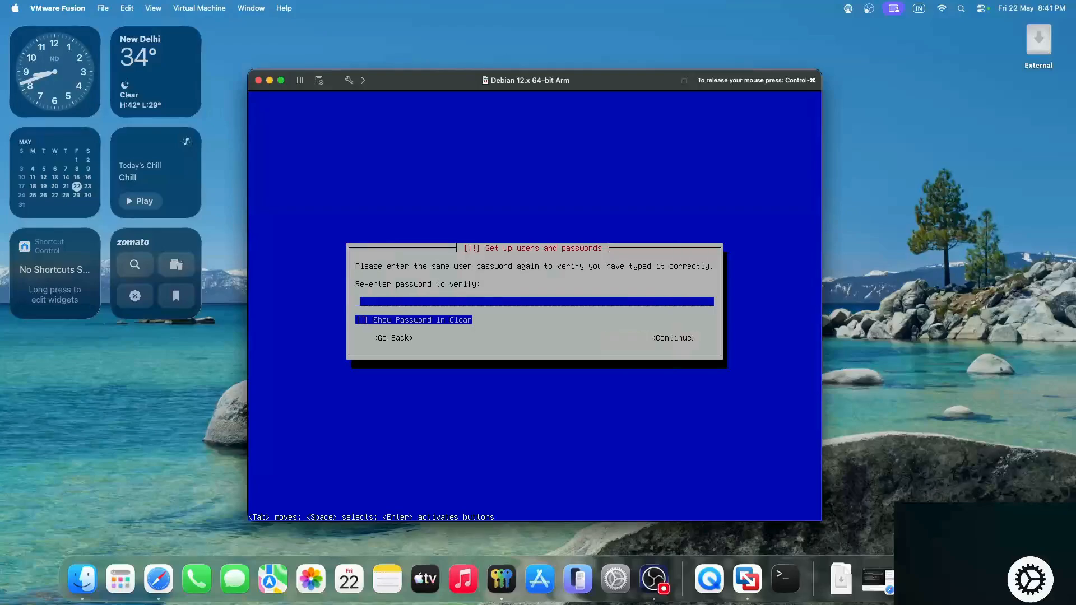
text(****************)
key(Return)
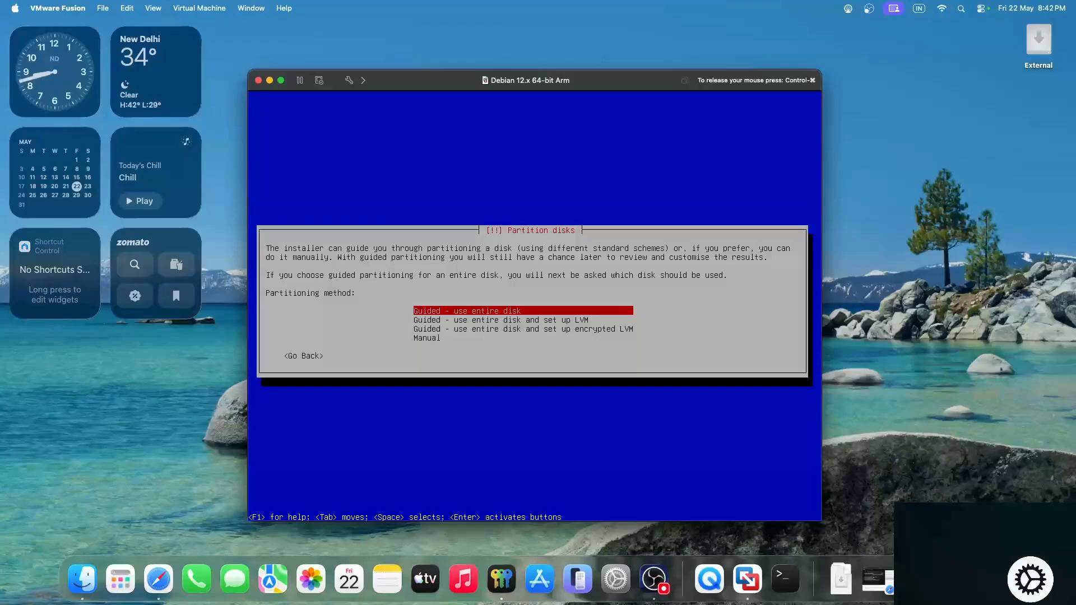
Partition the entire VMware virtual NVMe disk with guided partitioning, all files in one partition, and write the changes to disk.
key(Return)
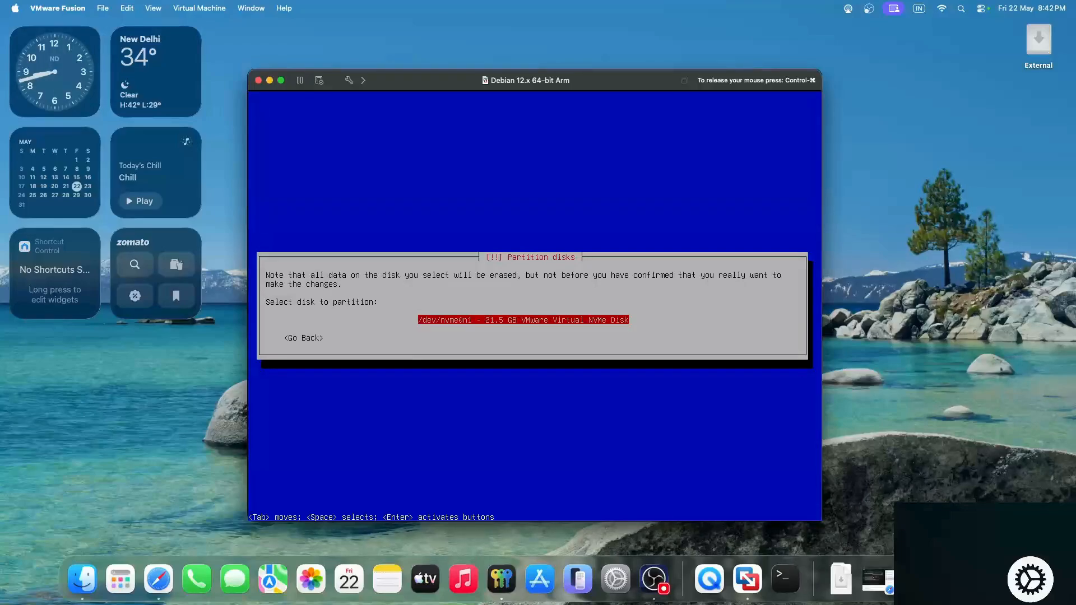
key(Return)
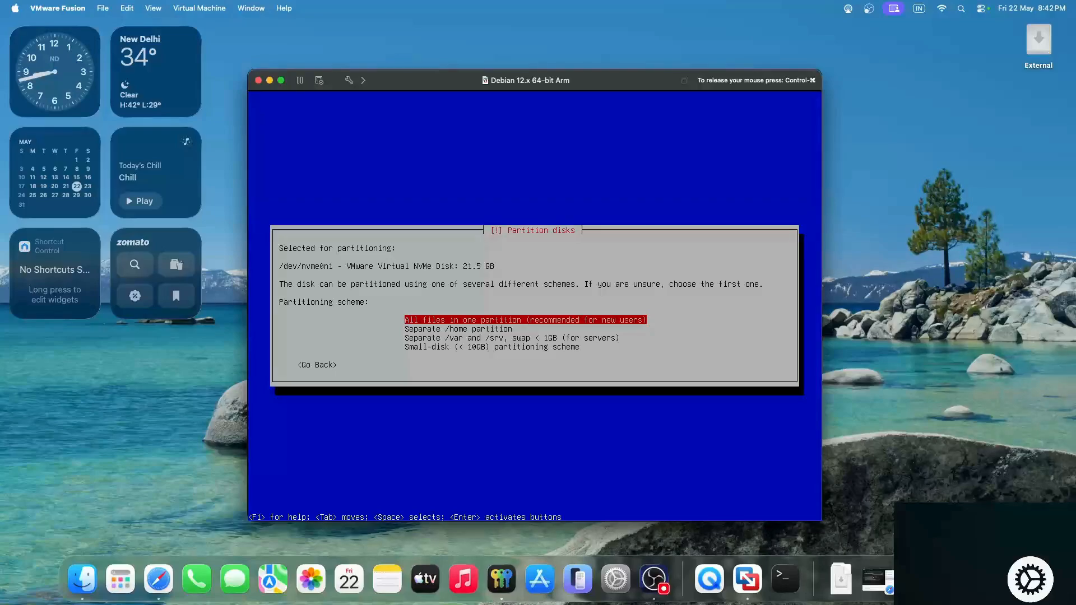
key(Return)
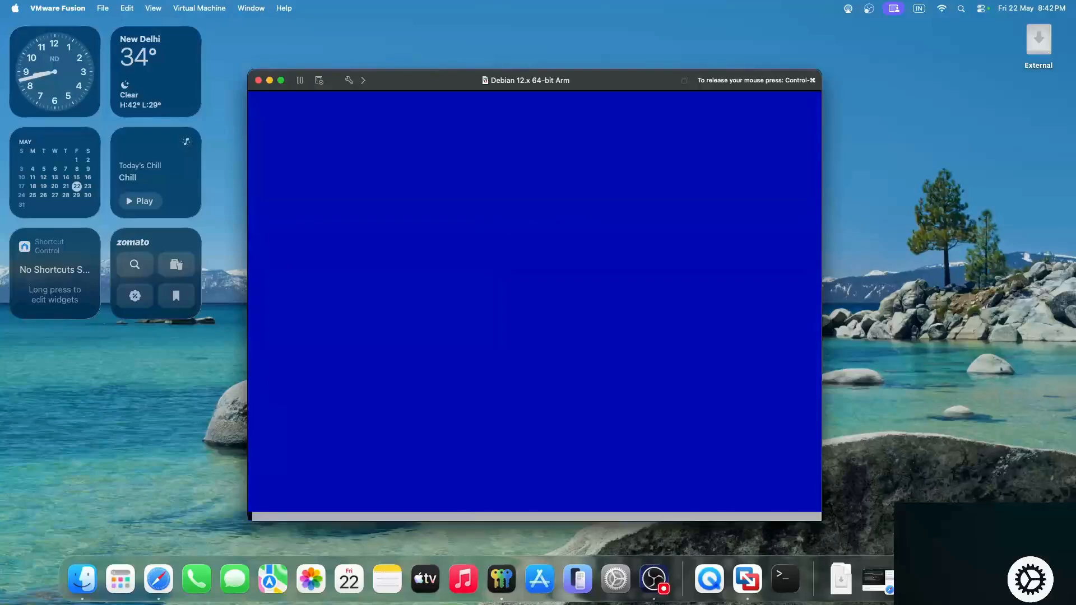
key(Return)
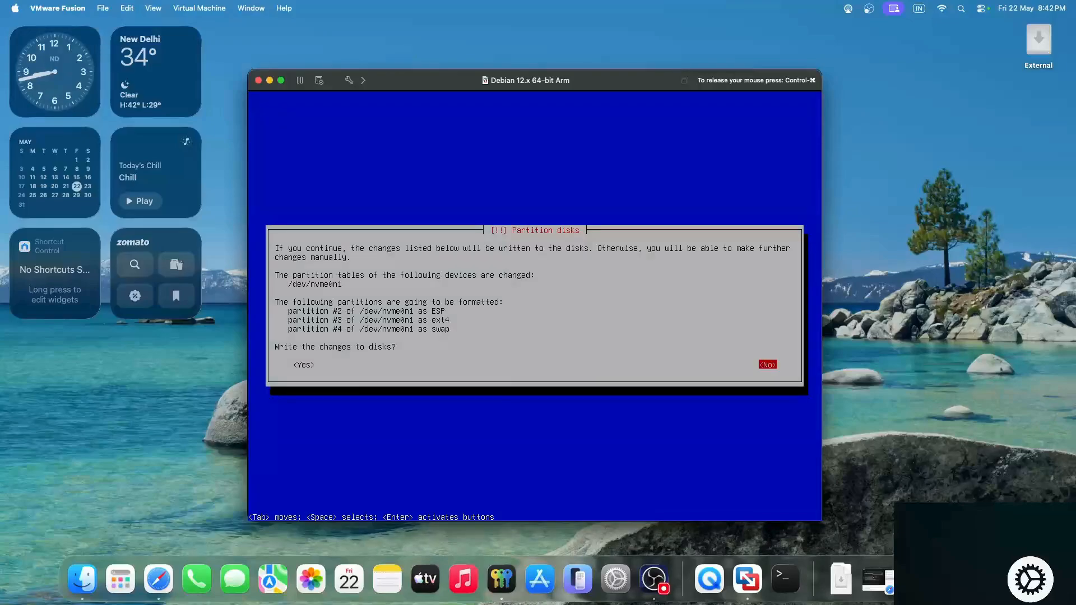
key(Tab)
key(Return)
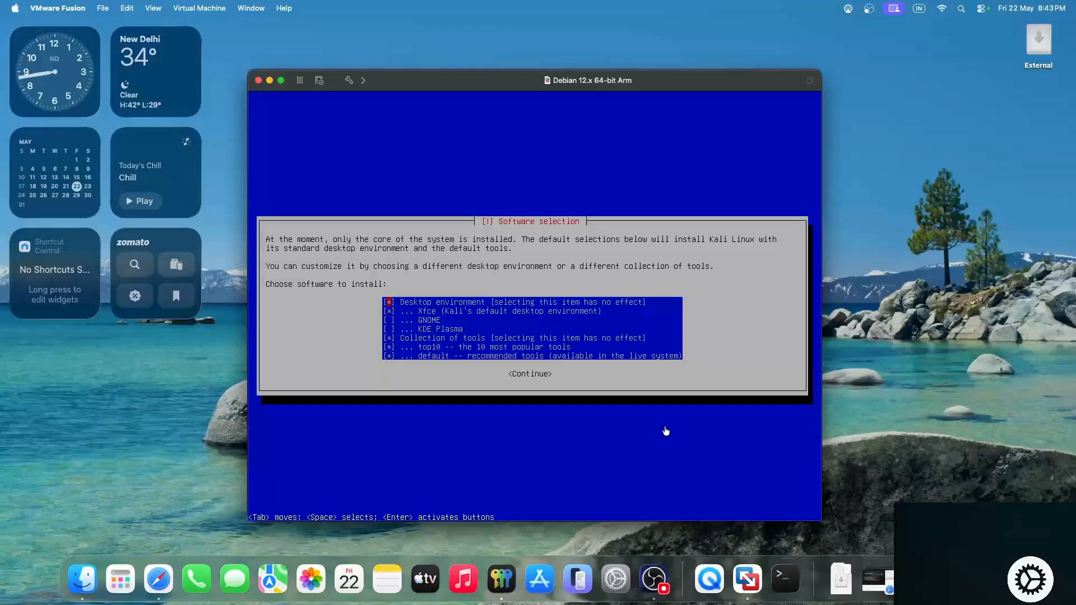
Keep the default software selection with the Xfce desktop and the top10 and default tools, and install it.
click(666, 432)
key(Down)
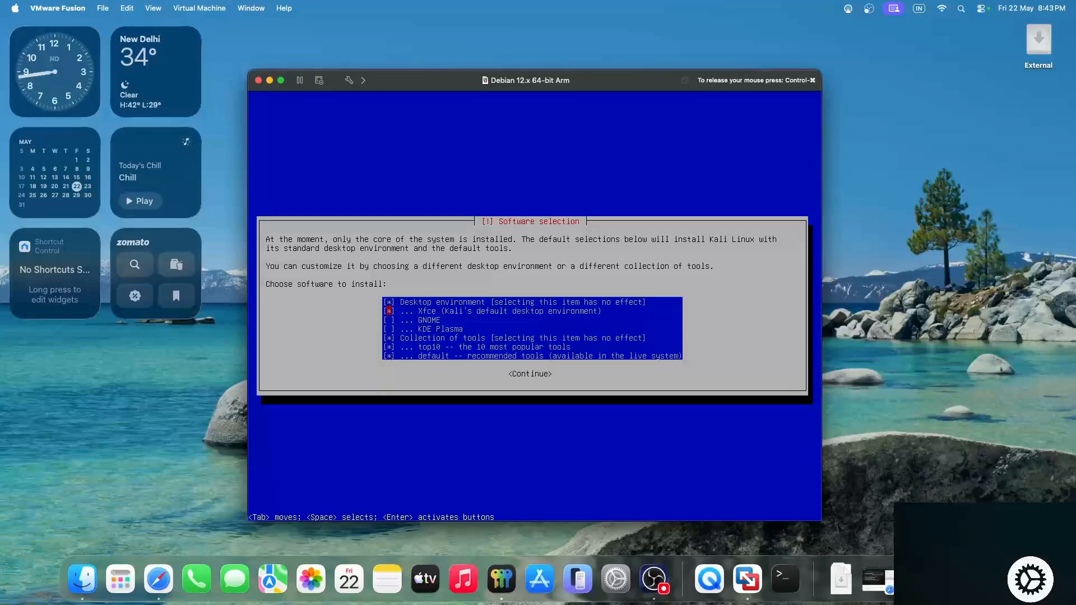
key(Down)
key(Down)
key(Down)
key(Down)
key(Down)
key(Tab)
key(Return)
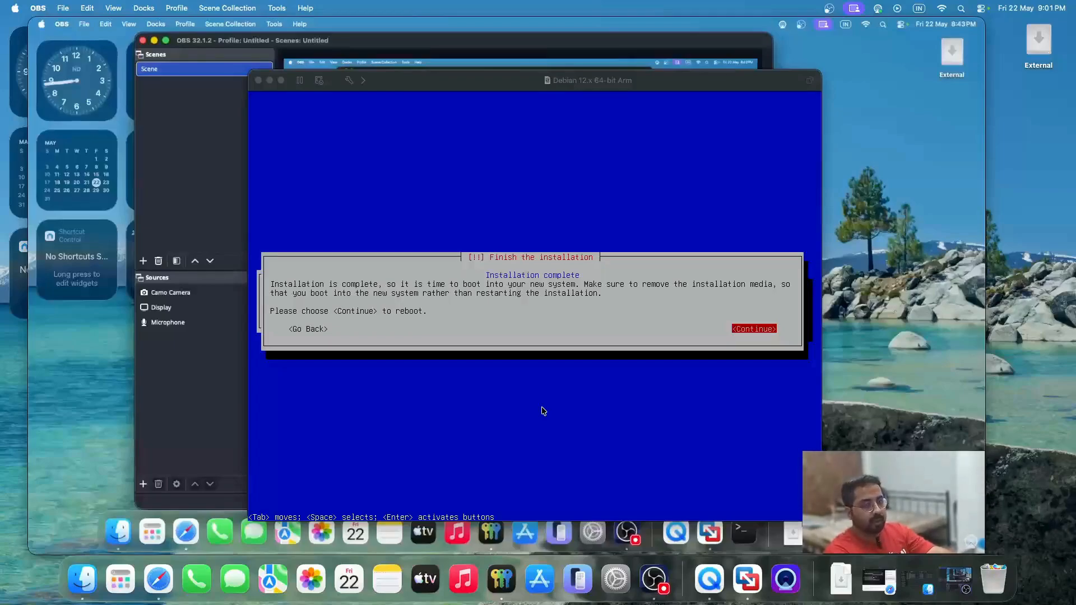
Finish the installation by rebooting, and boot the Kali GNU/Linux entry.
click(629, 352)
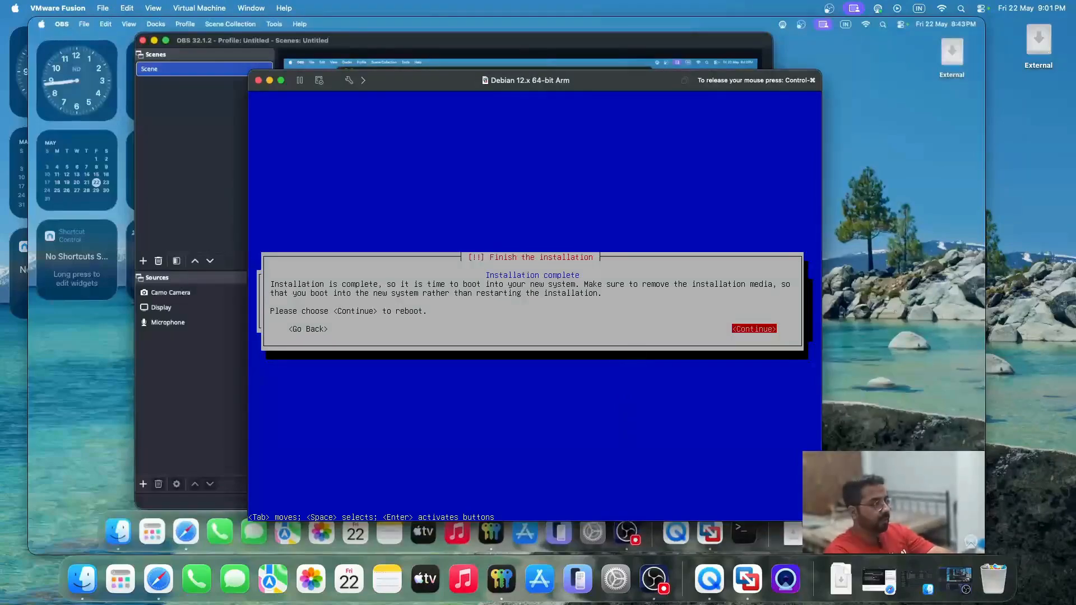
key(Return)
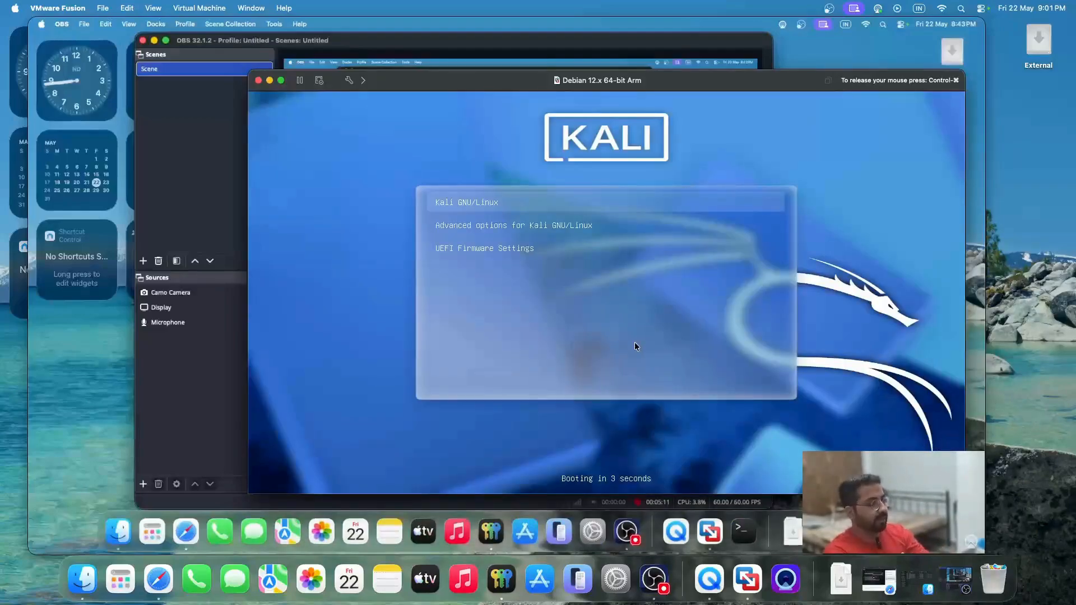
key(Return)
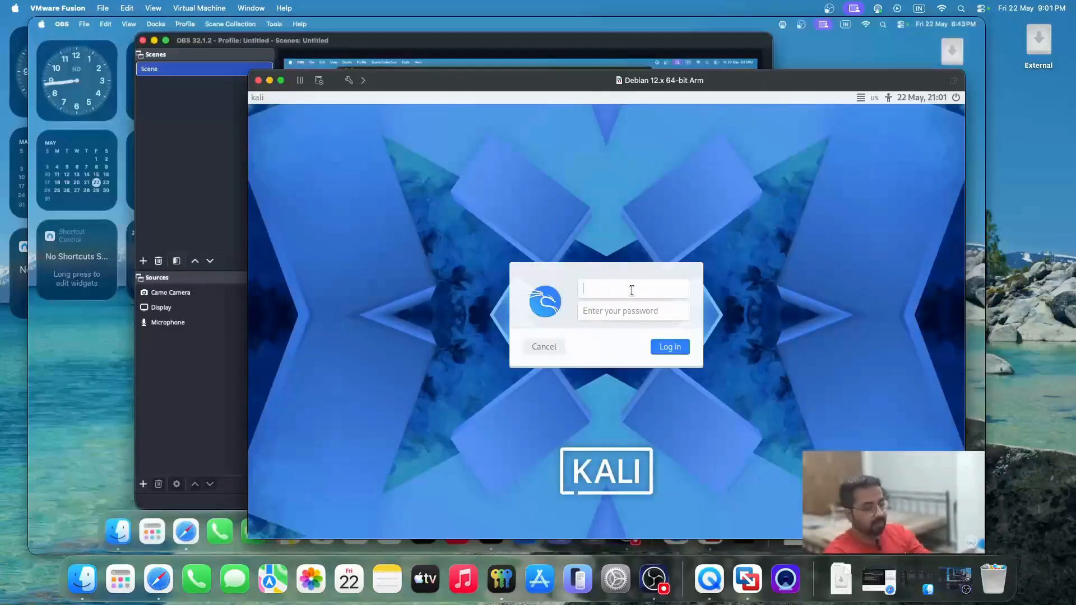
Log in to Kali with the new account's username and password.
text(wise)
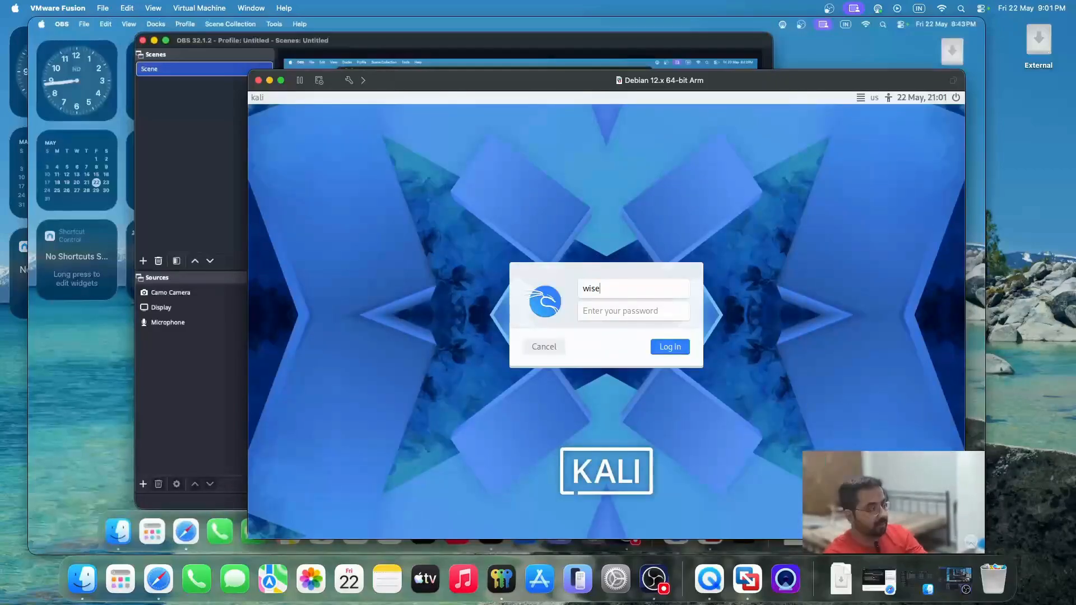
key(Tab)
text(********)
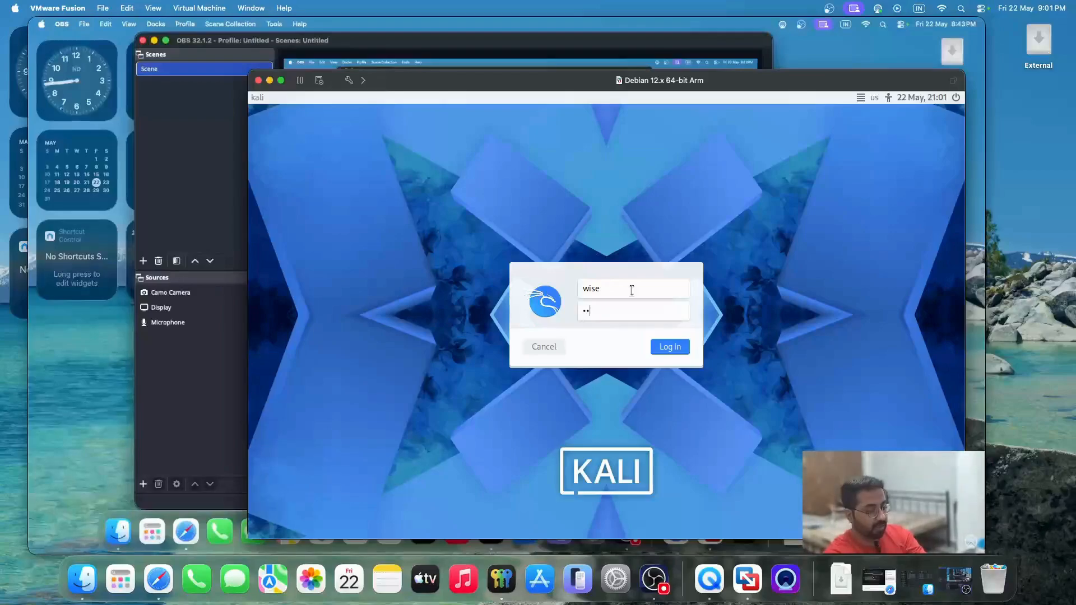
text(********)
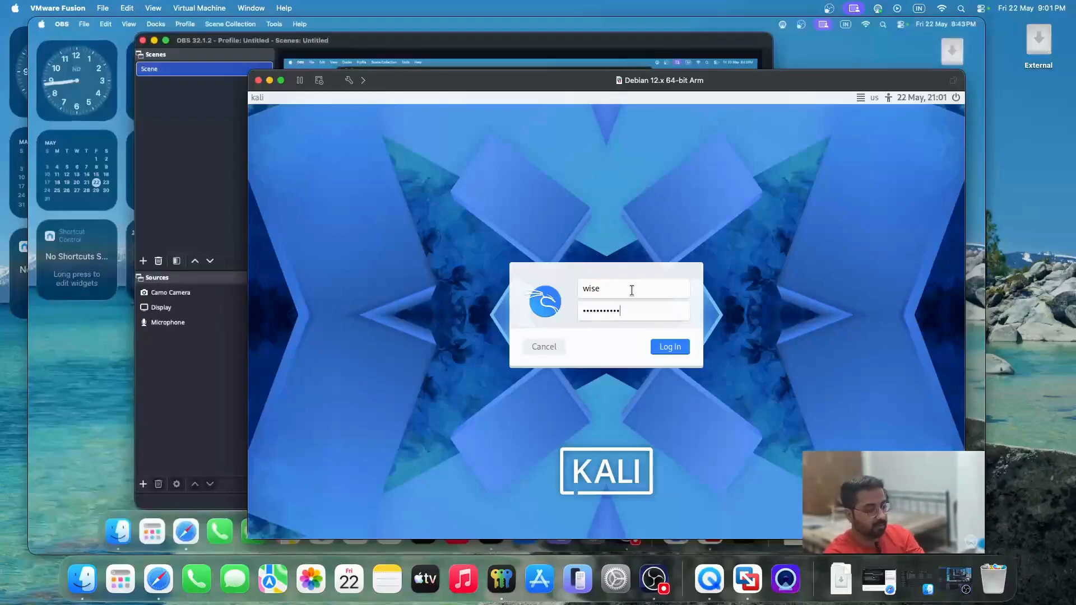
key(Return)
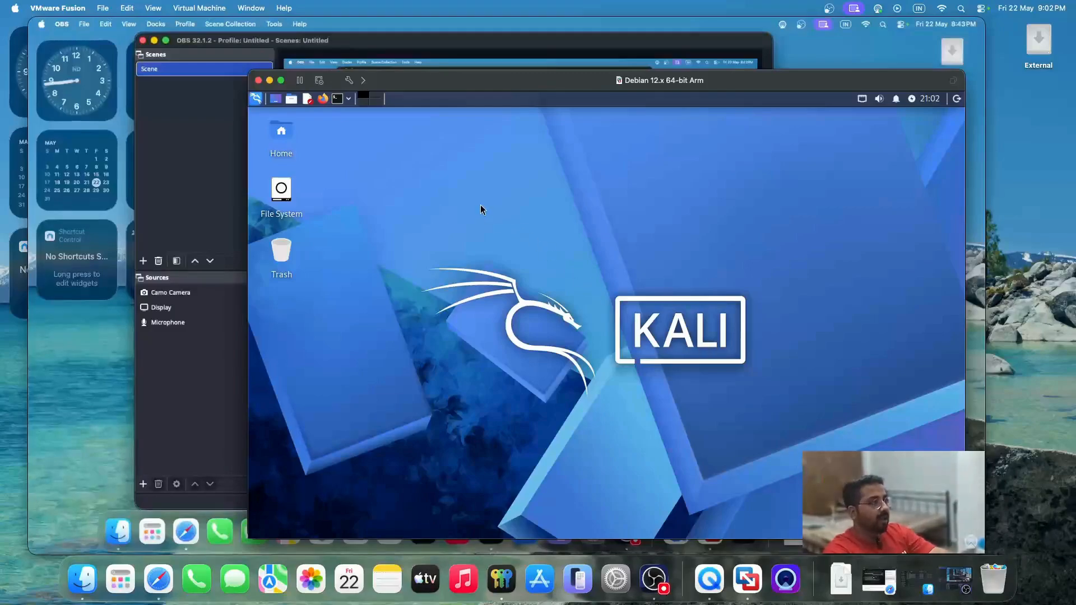
Open a terminal, run sudo apt update and enter the account password for sudo.
click(338, 98)
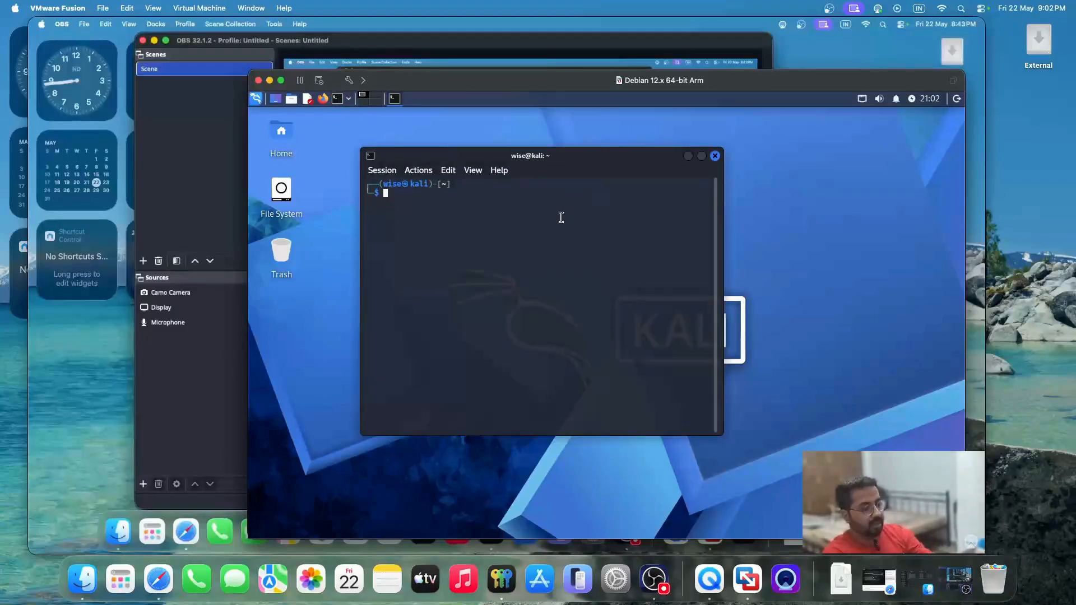
text(sudo ap)
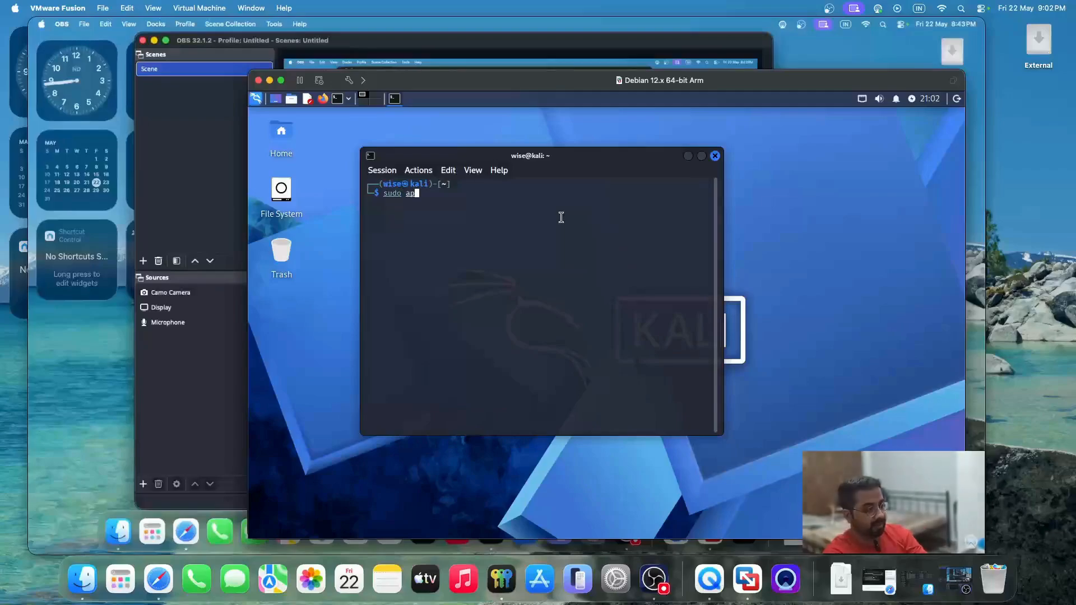
text(t update)
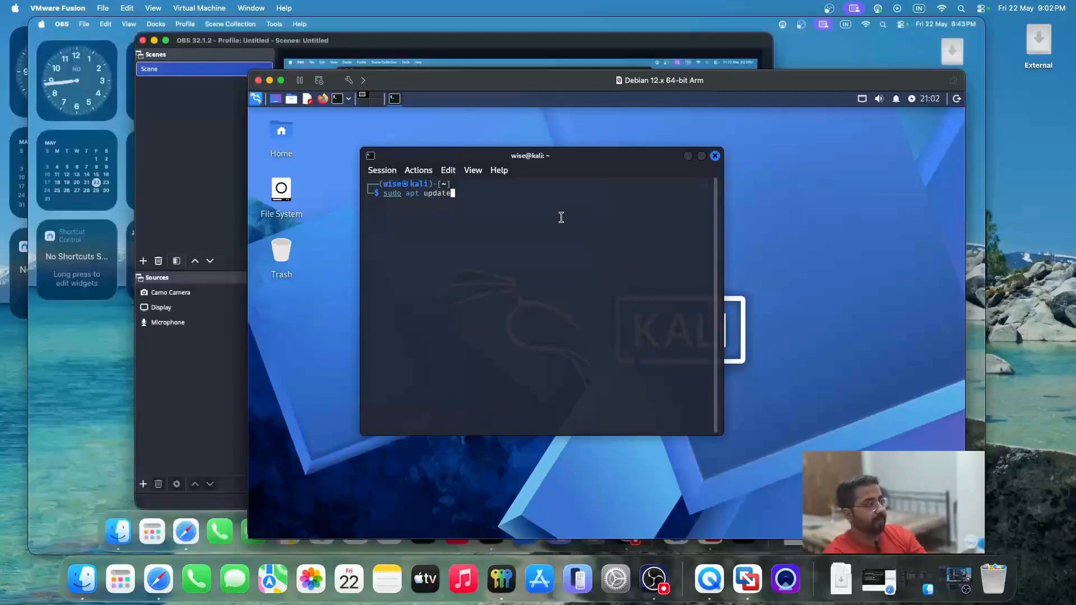
key(Return)
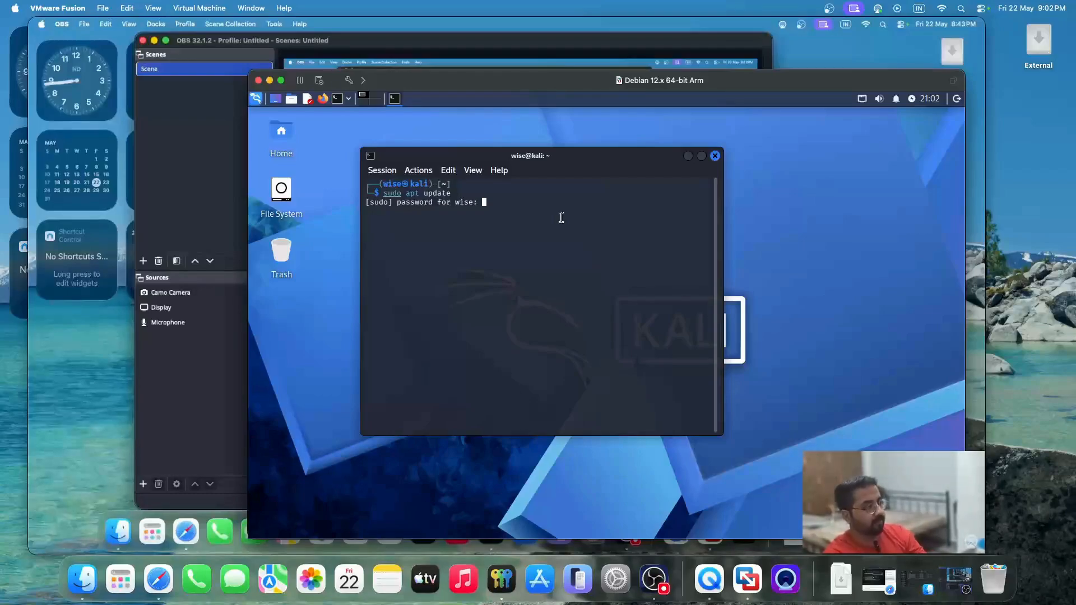
key(Return)
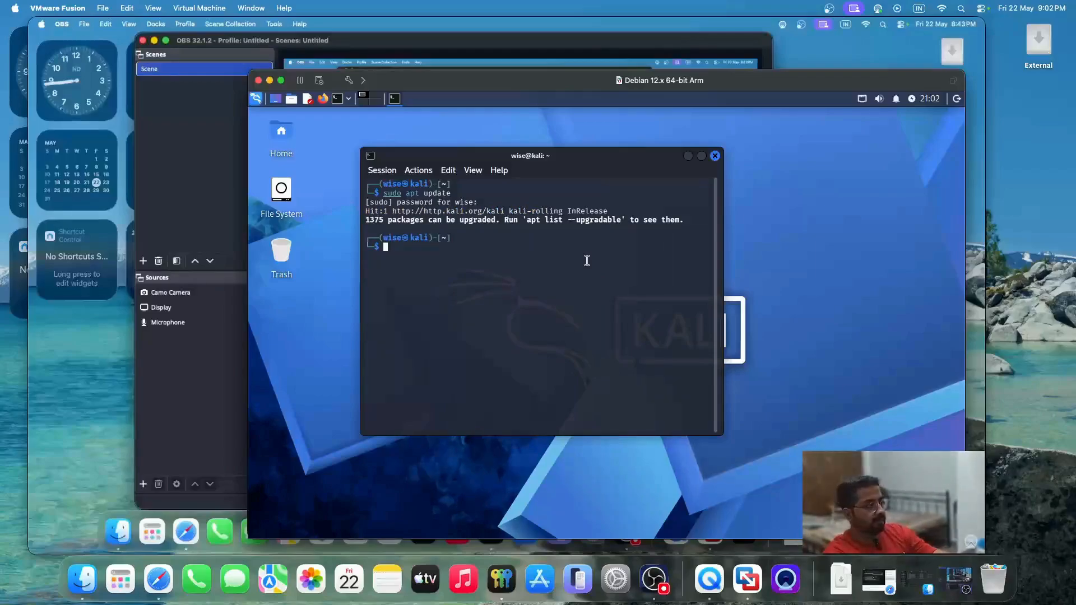
Run sudo apt upgrade and answer y to continue with the package upgrade.
text(sudo apt )
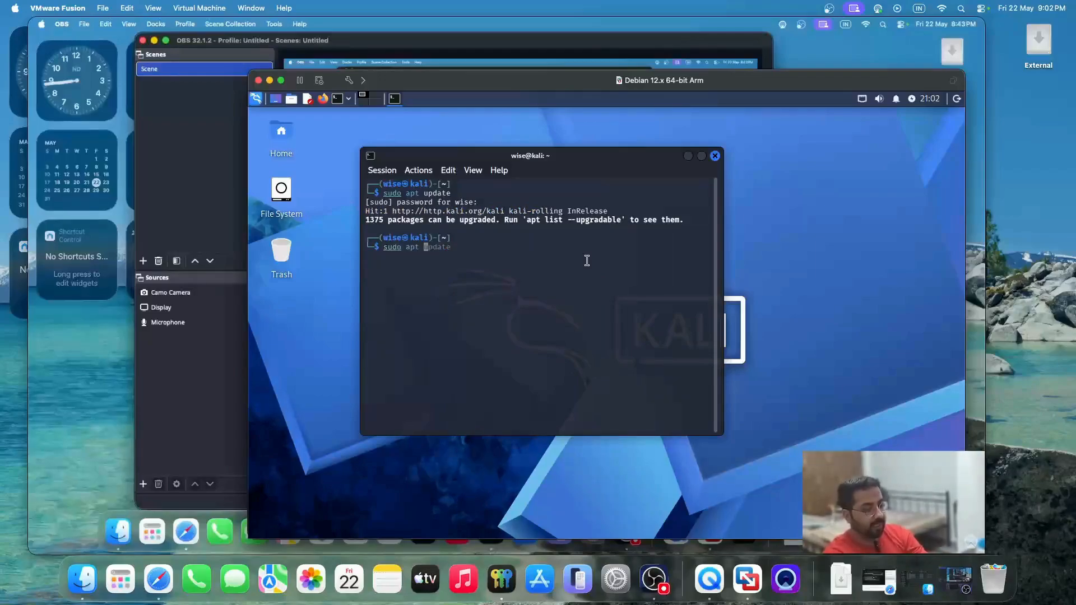
text(upgrade)
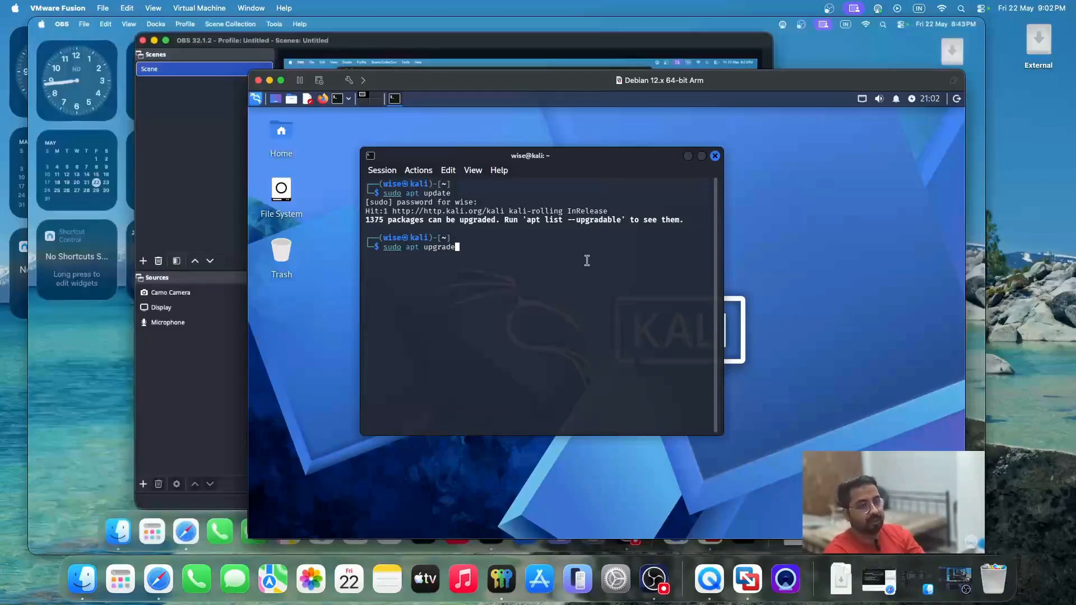
key(Return)
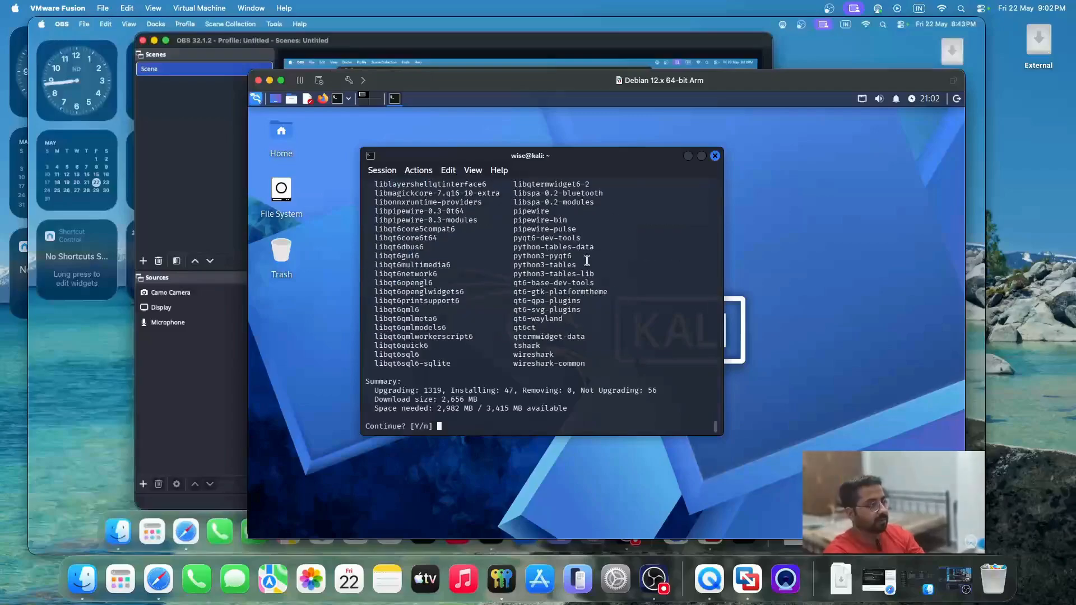
text(y)
key(Return)
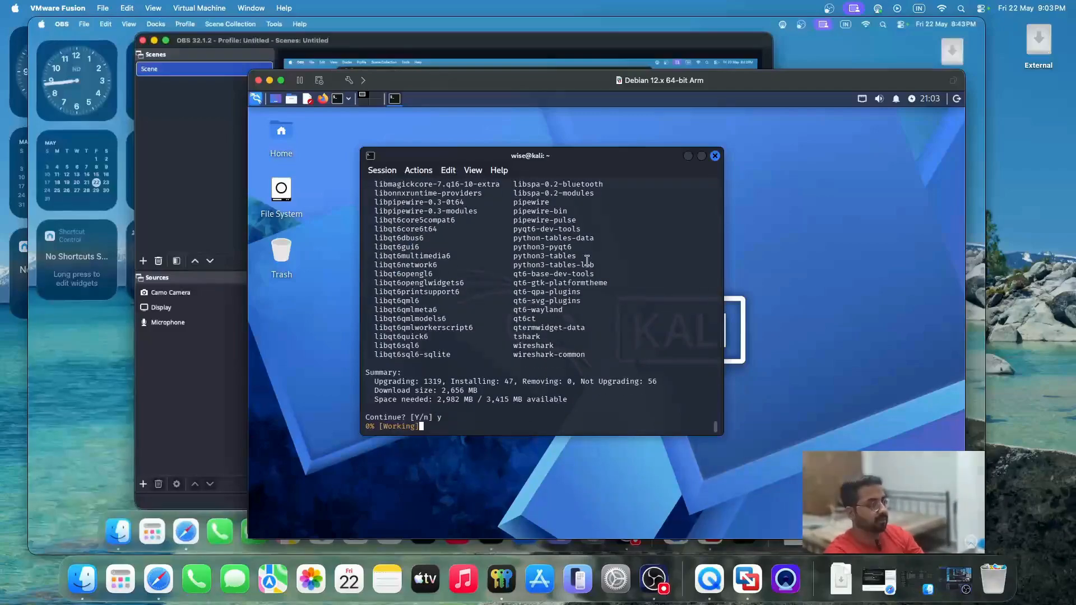